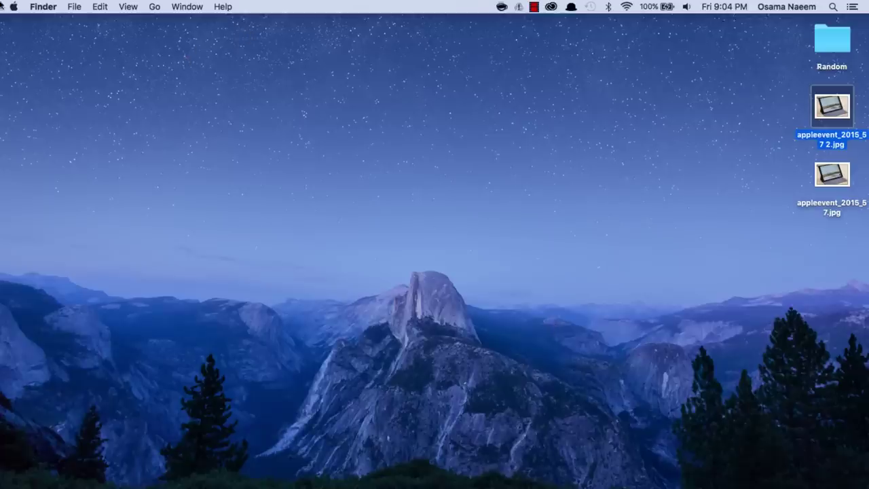
Step: Turn on automatic hiding and showing of the menu bar in the General system preferences
click(3, 6)
click(28, 39)
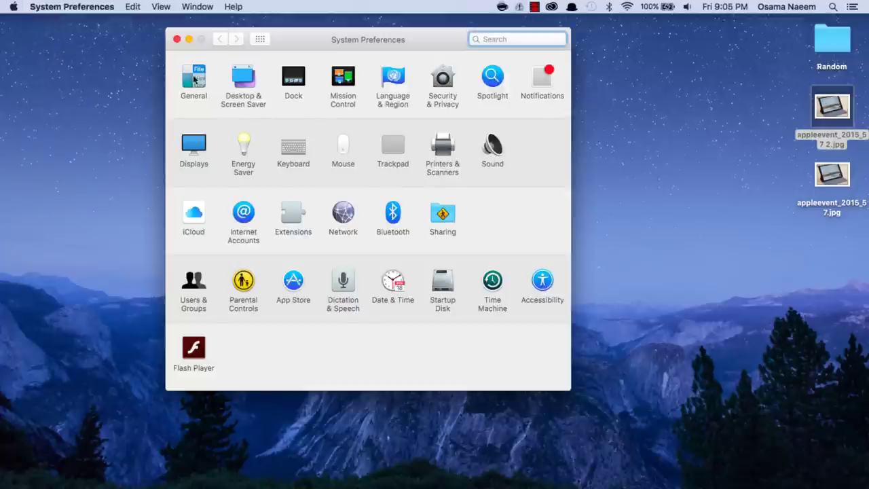
click(194, 79)
click(321, 98)
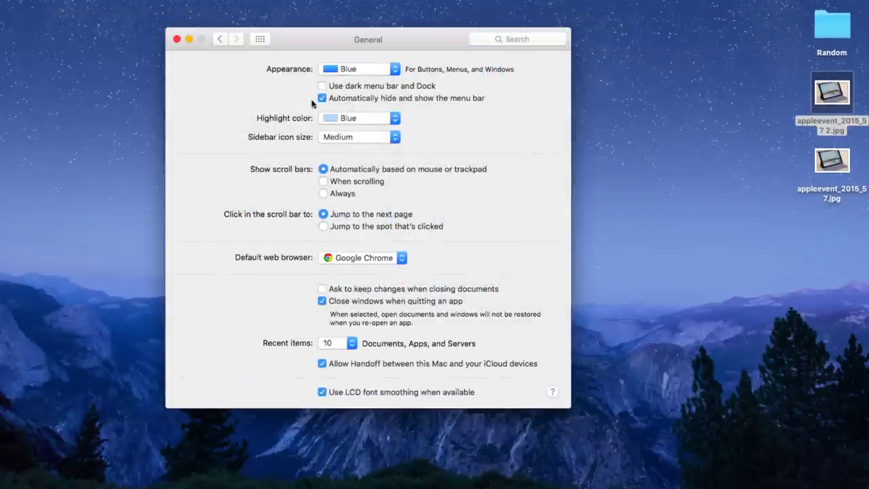
mouse_move(248, 4)
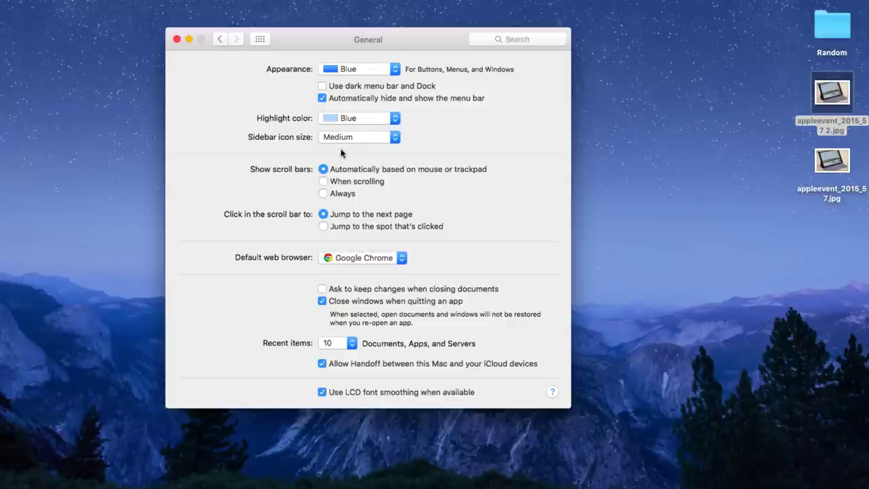
Step: Turn automatic menu bar hiding back off and close the system preferences
click(321, 98)
click(177, 39)
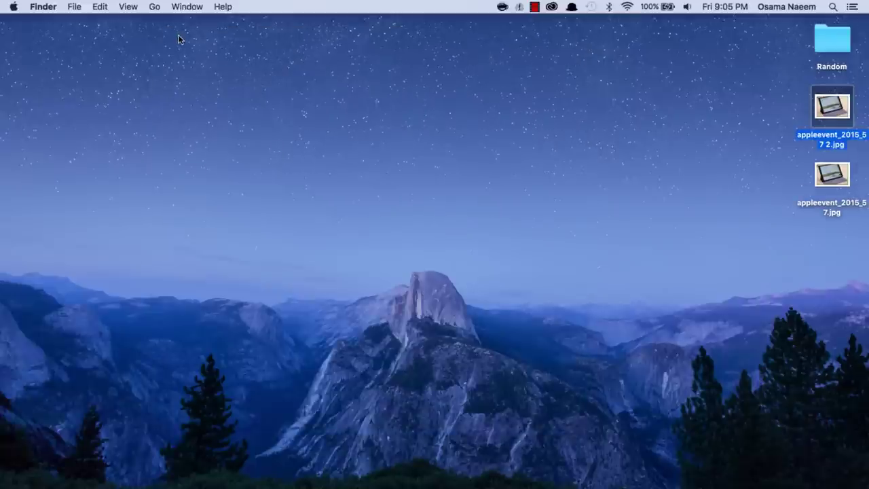
Step: Switch to Mail and swipe the Amazon "Spring Event" message dated 22/04/2015 in the iCloud inbox to the trash
mouse_move(5, 184)
click(8, 206)
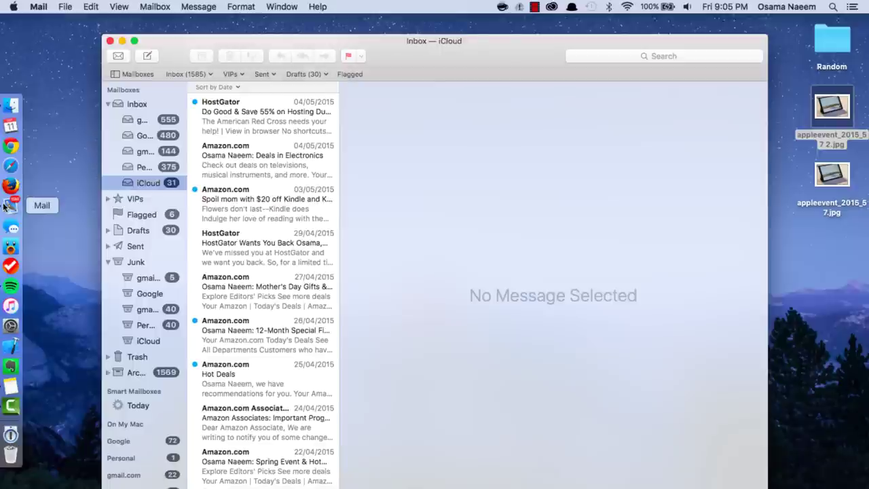
scroll(214, 287, down, 5)
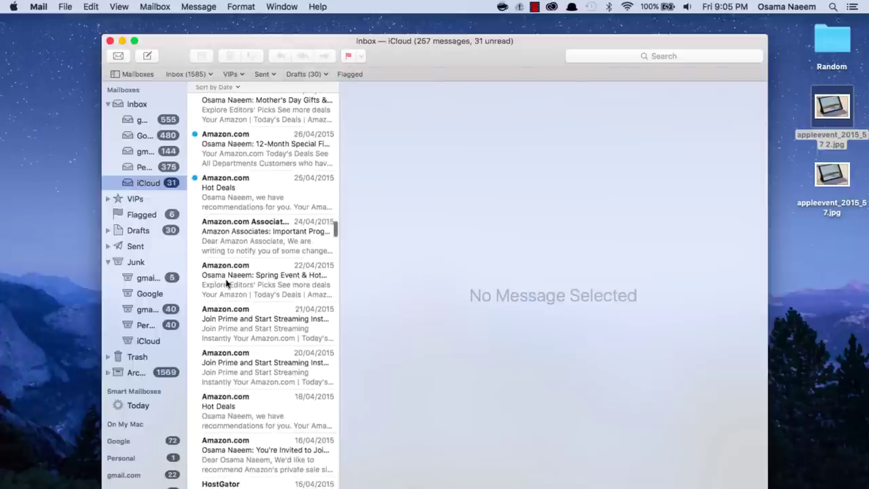
scroll(275, 270, right, 3)
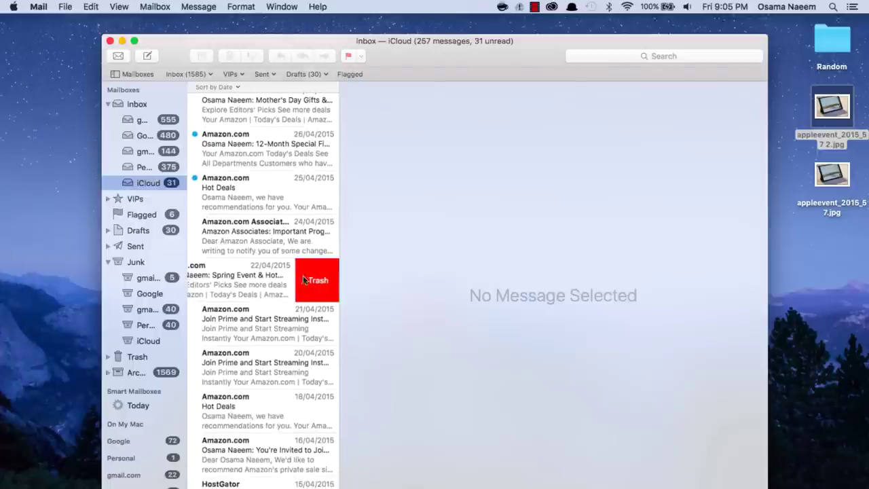
click(309, 281)
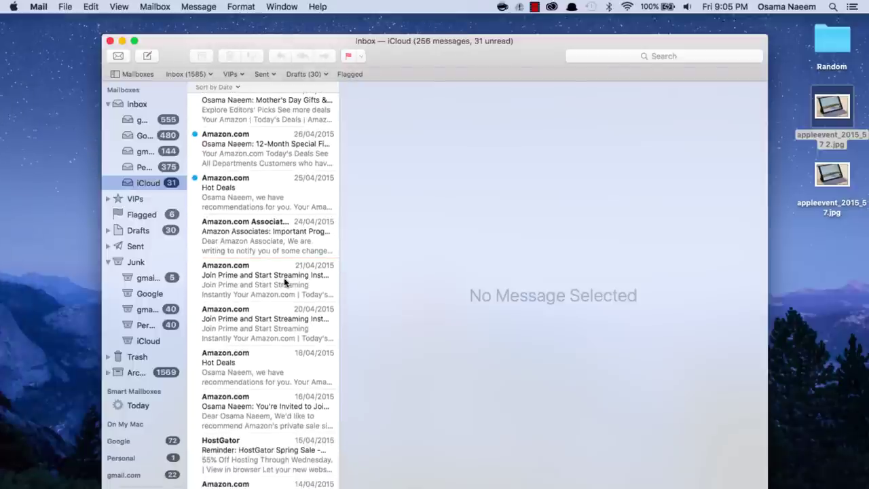
Step: Swipe to mark the Amazon message dated 21/04/2015 as unread and the "Hot Deals" message dated 25/04/2015 as read
scroll(285, 281, left, 3)
click(226, 273)
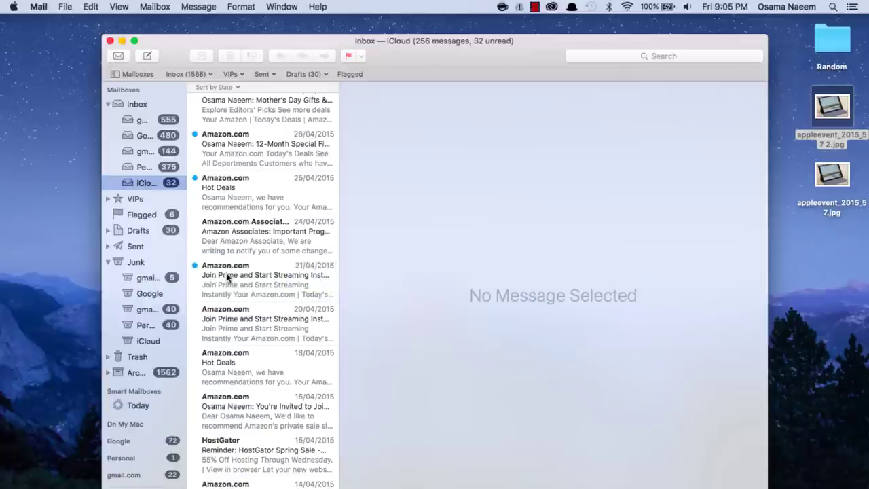
scroll(213, 196, left, 3)
click(199, 193)
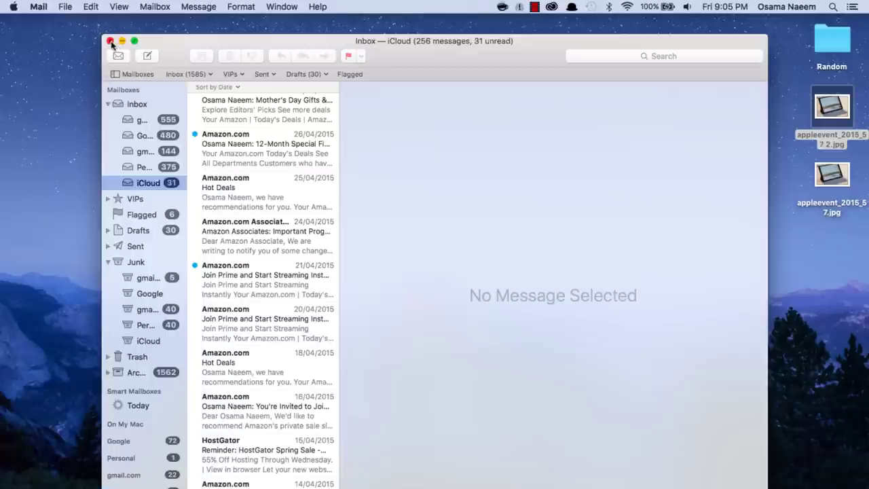
Step: Open two new message drafts in full-screen Mail and switch between their compose tabs
click(134, 41)
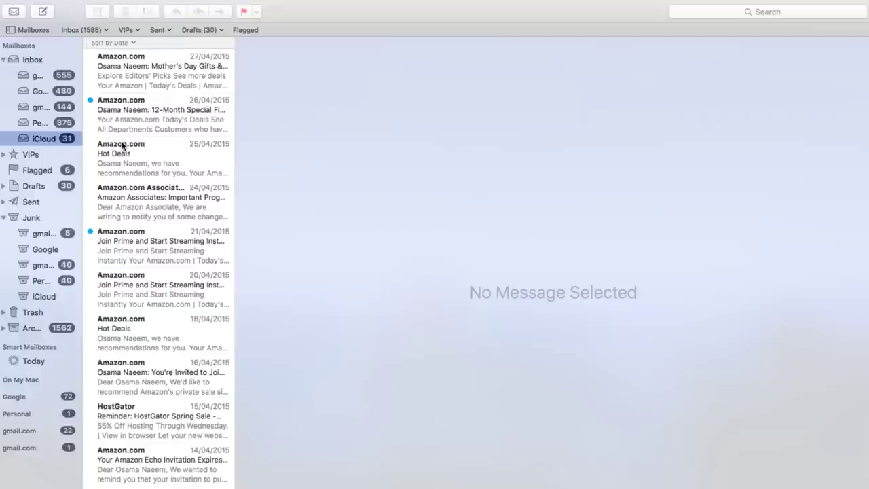
click(48, 15)
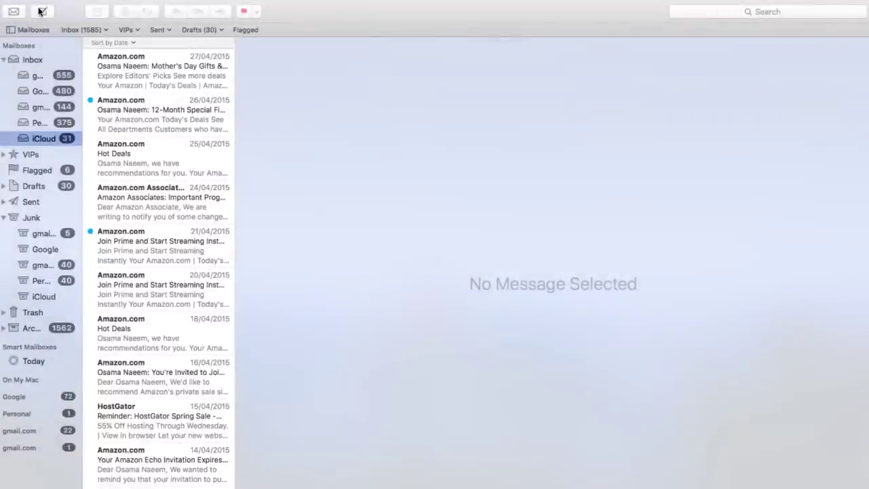
click(41, 11)
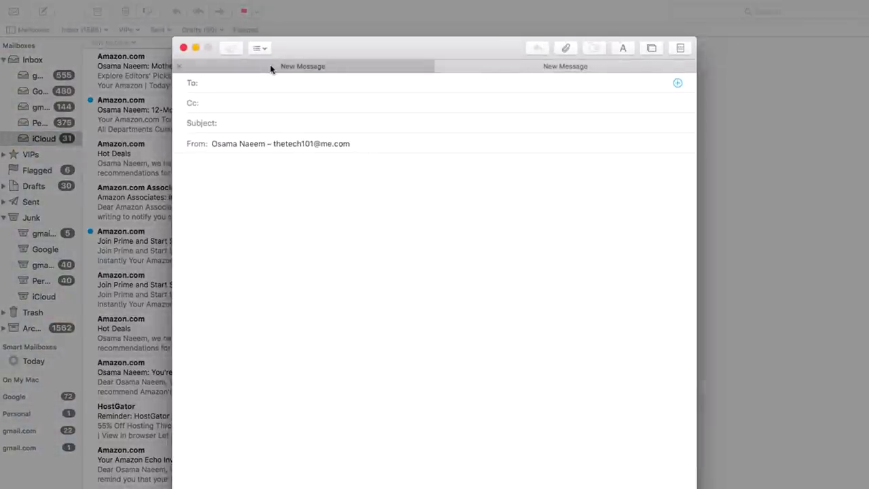
click(270, 68)
click(461, 67)
click(387, 69)
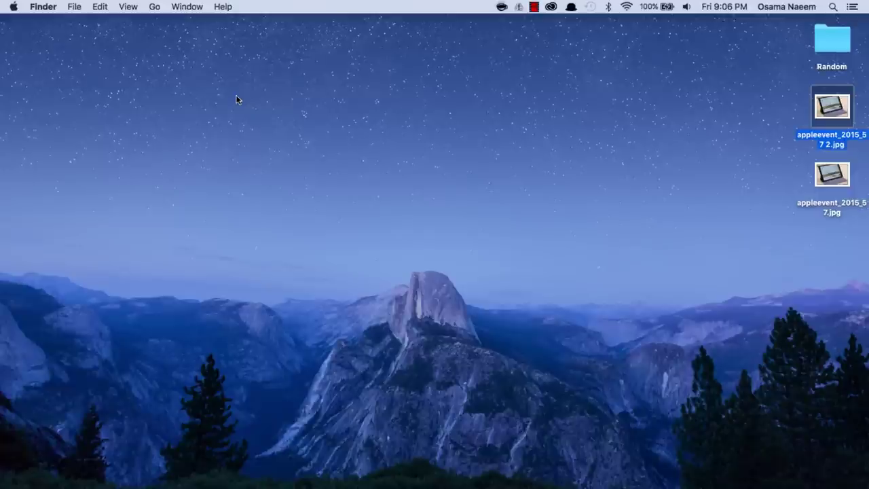
Step: Open Spotlight, move its search bar to just below the menu bar, and search for "apple"
key(super+space)
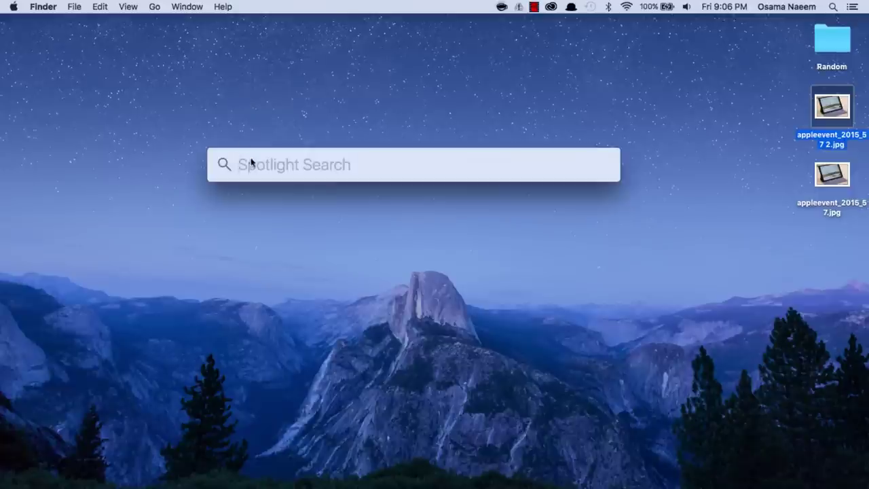
drag(251, 163, 250, 23)
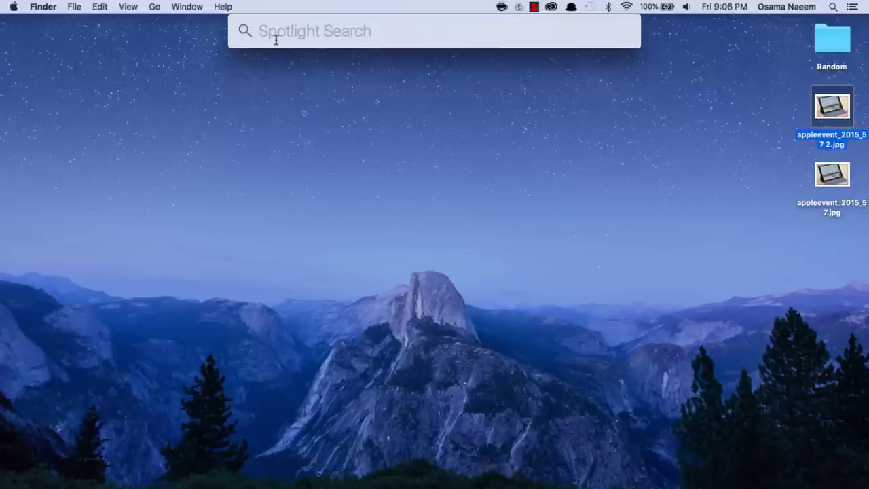
text(apple)
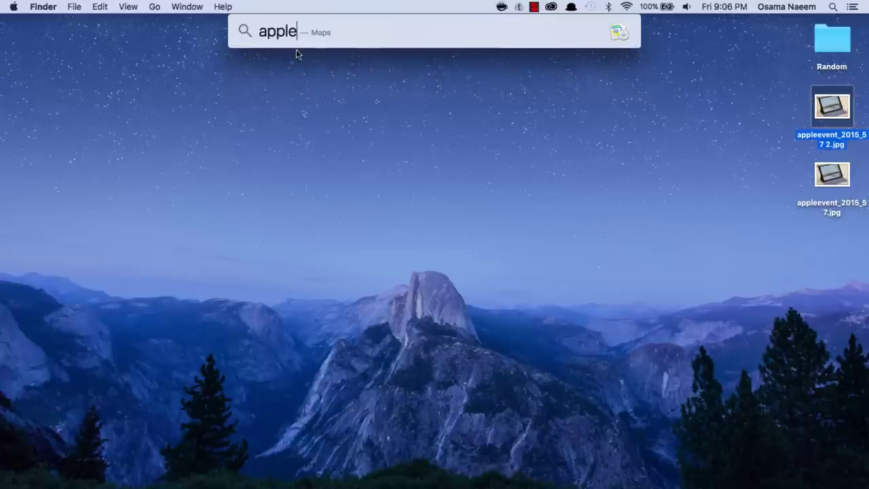
double_click(302, 32)
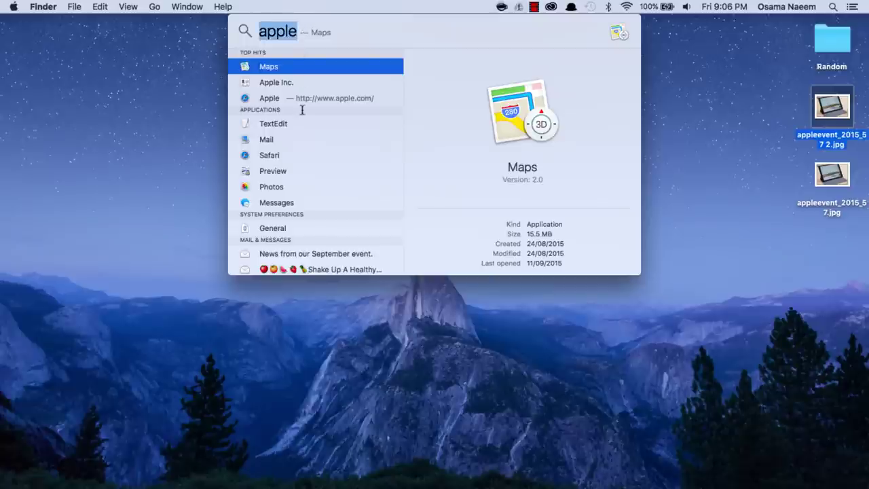
Step: Move the Spotlight results window down toward the middle of the desktop and dismiss the search
drag(242, 28, 273, 103)
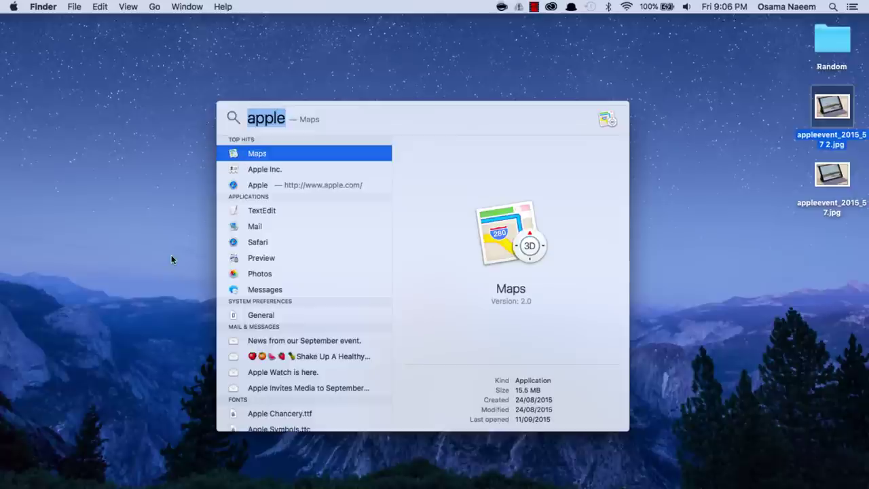
key(Escape)
key(Escape)
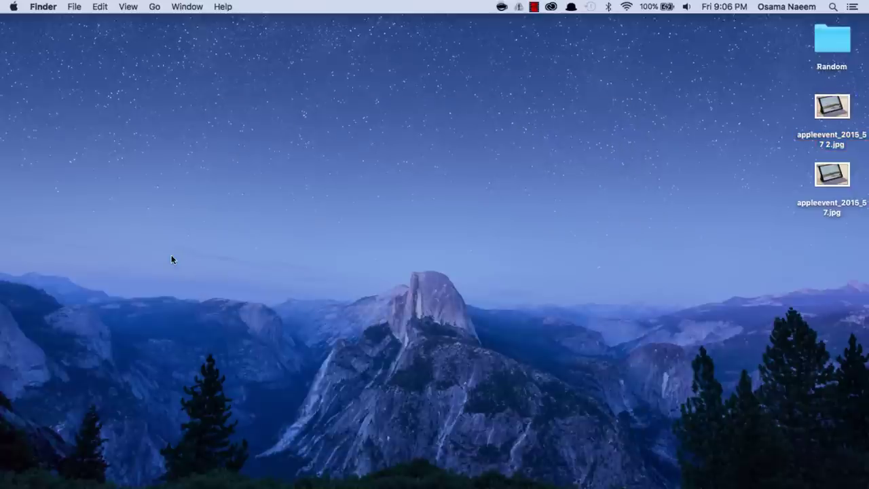
Step: Switch to Notes and create a new note in the iCloud account
mouse_move(4, 285)
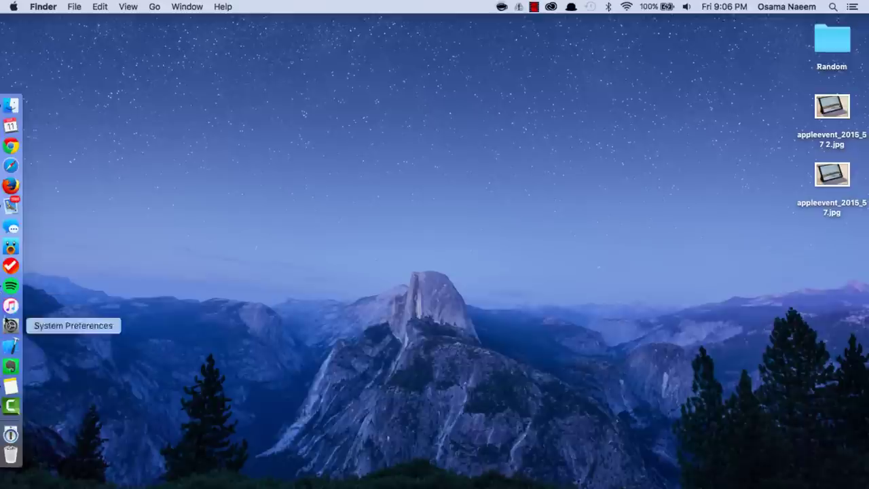
click(10, 387)
right_click(10, 387)
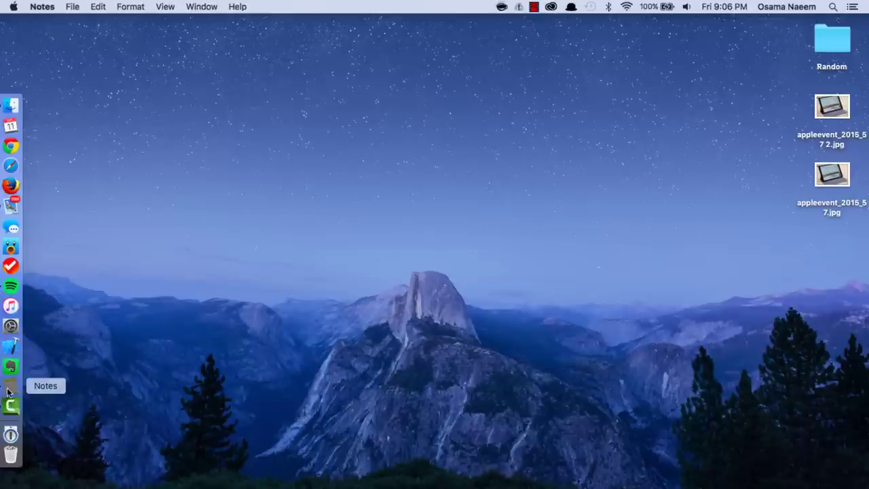
click(51, 339)
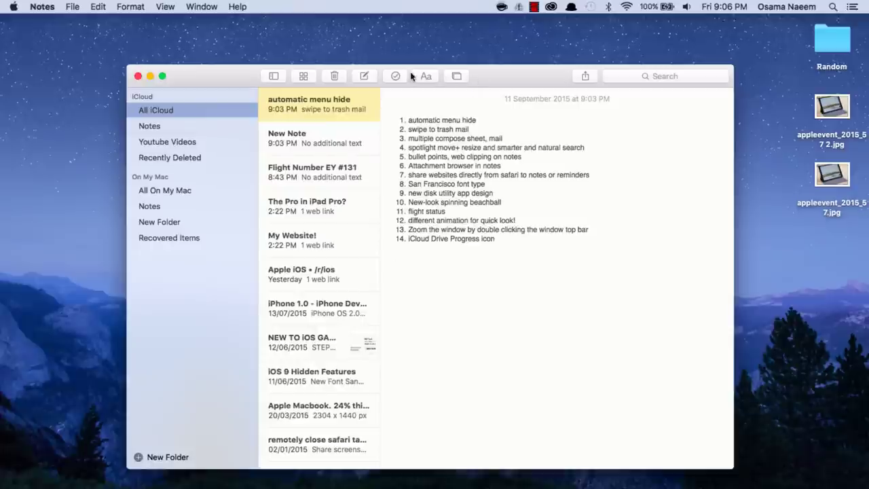
click(366, 77)
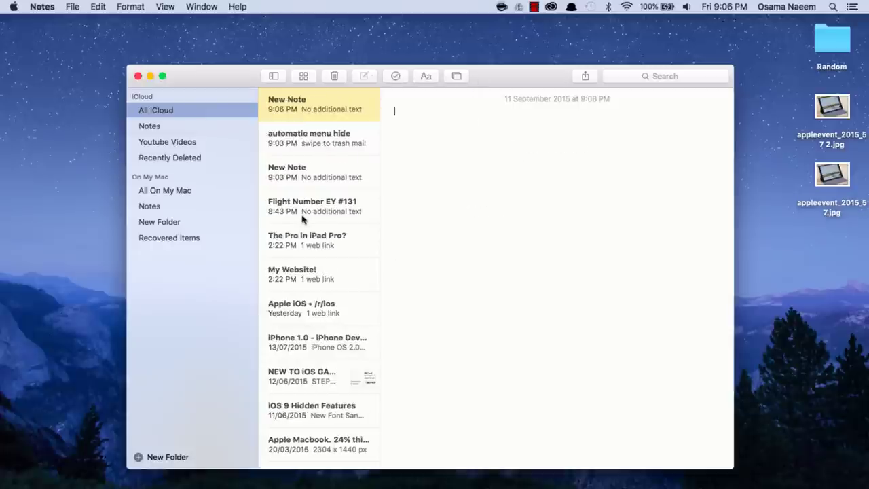
Step: Add a checklist with the items "Eggs" and "Bread" to the new note and tick both off
click(397, 78)
text(Eggs)
key(Return)
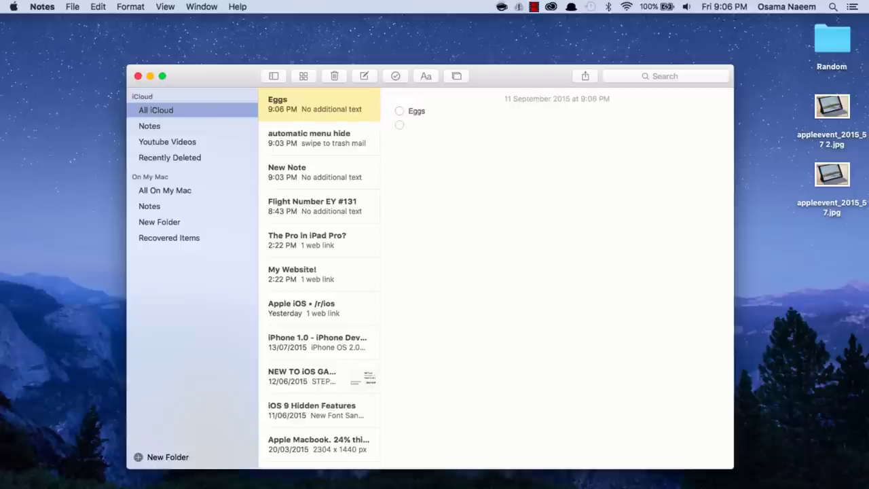
text(Bread)
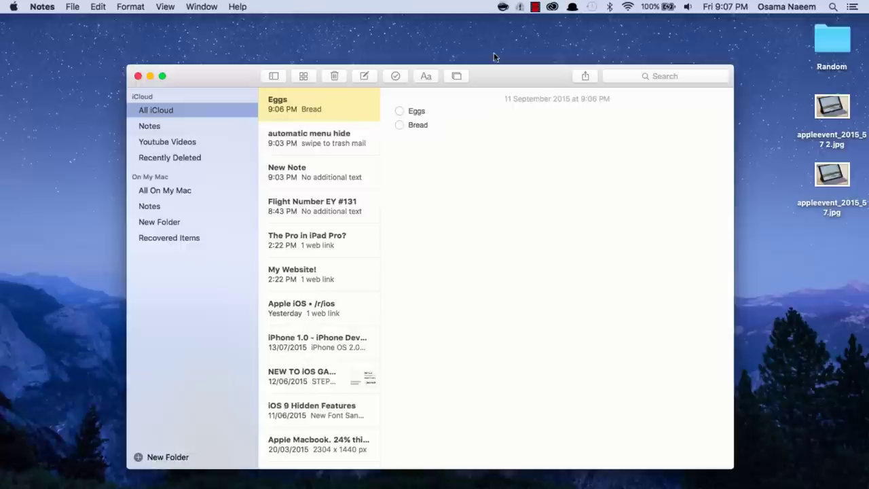
click(399, 111)
click(399, 125)
Step: View the available paragraph styles and the attachments browser, and return to the checklist note
click(423, 76)
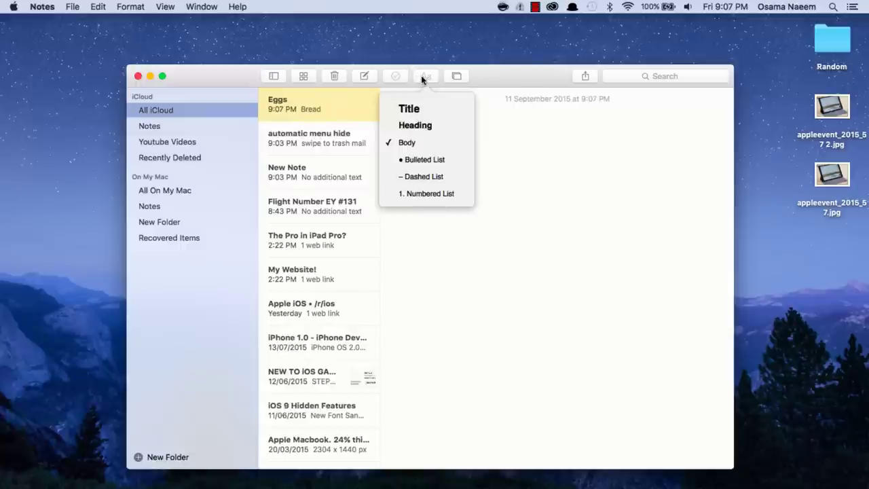
click(461, 292)
key(super+1)
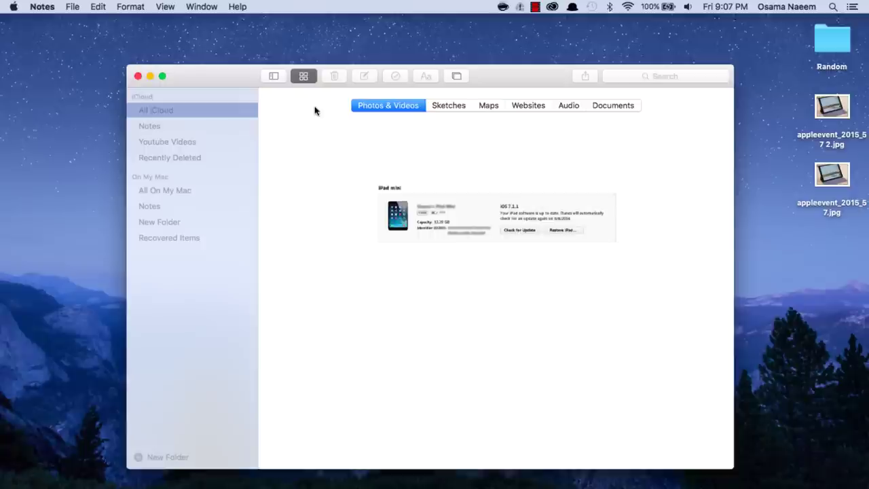
click(307, 80)
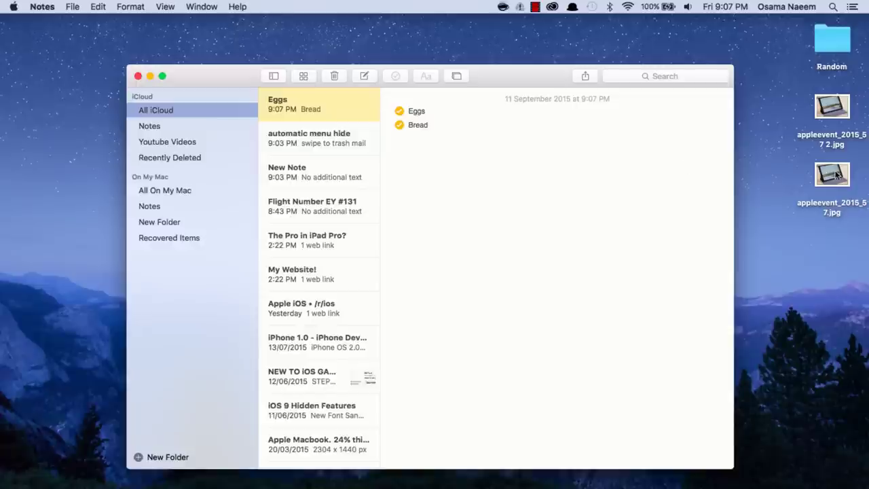
Step: Insert the desktop image appleevent_2015_57.jpg into the checklist note and display it in the attachments browser
drag(834, 175, 629, 217)
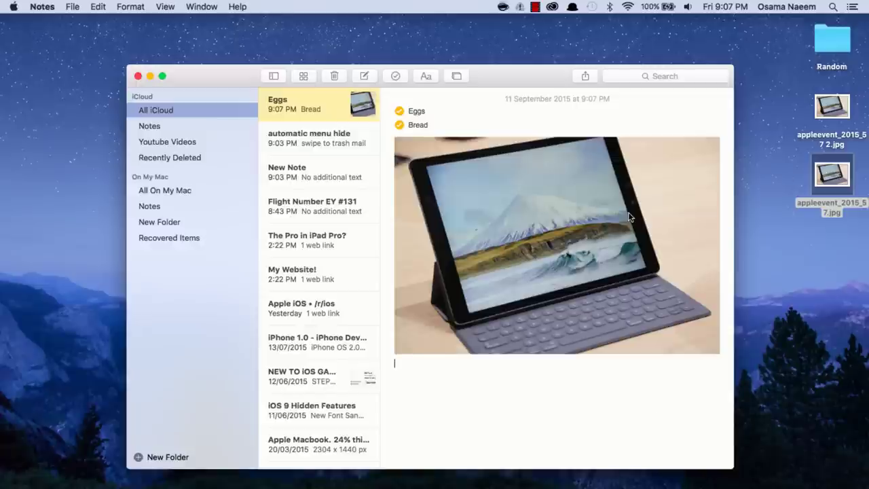
click(305, 75)
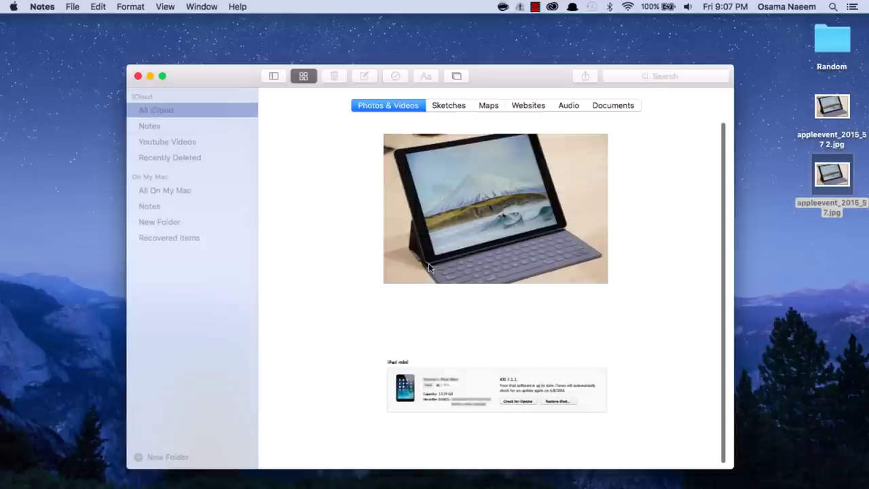
Step: Switch to Safari and share the theiteckhq.com home page to Notes, saving it as a new note
mouse_move(5, 183)
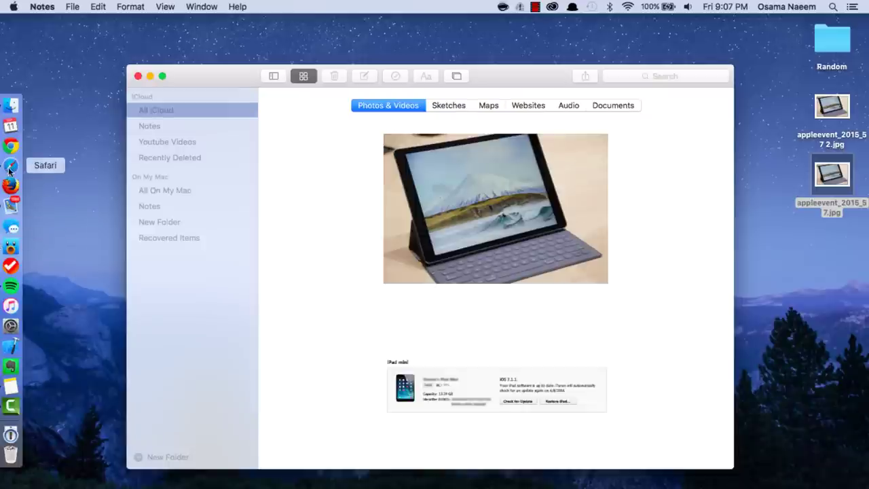
click(11, 166)
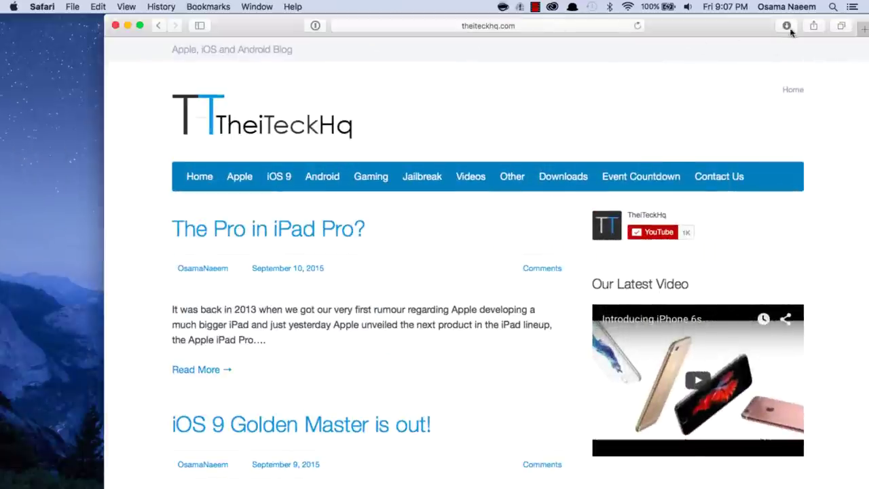
scroll(541, 207, down, 5)
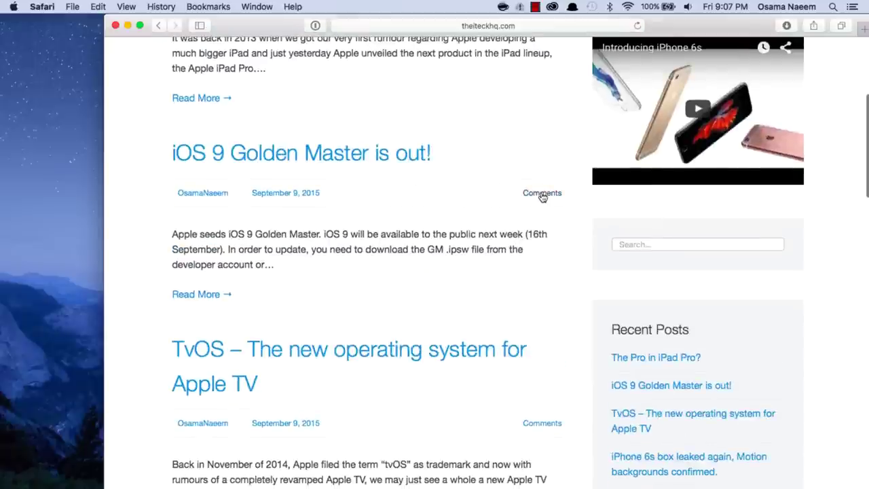
scroll(543, 201, up, 3)
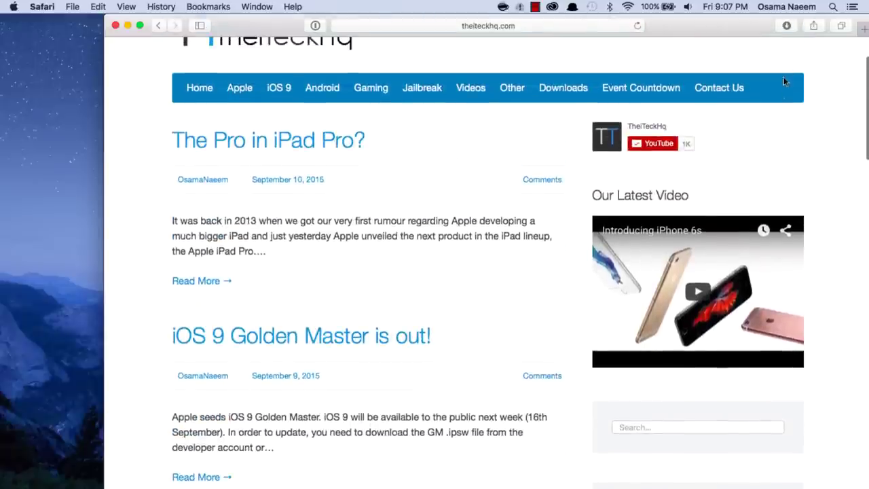
click(813, 26)
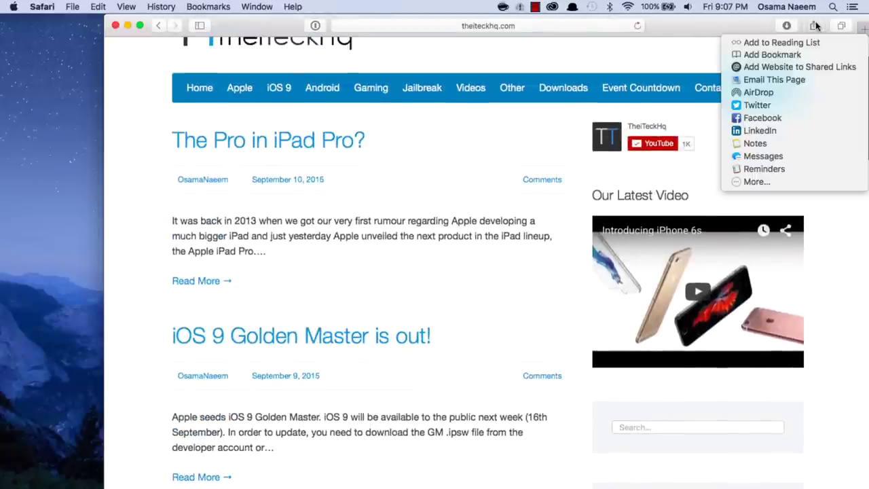
click(778, 144)
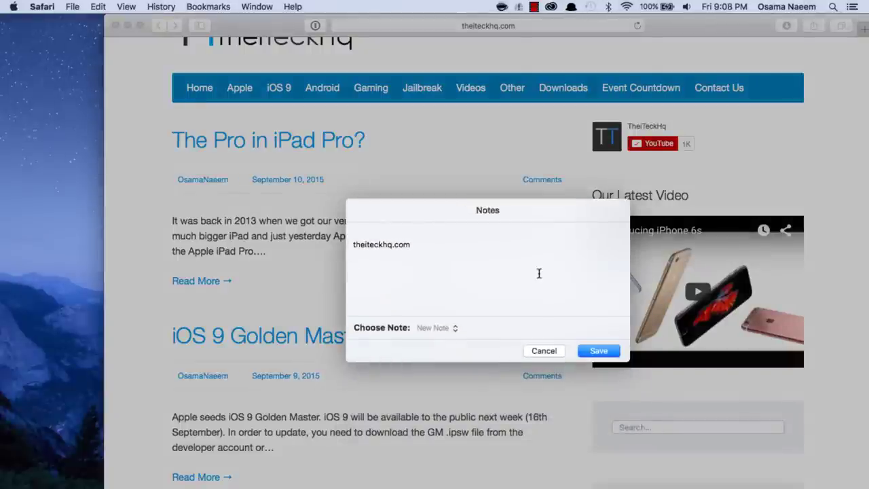
click(454, 330)
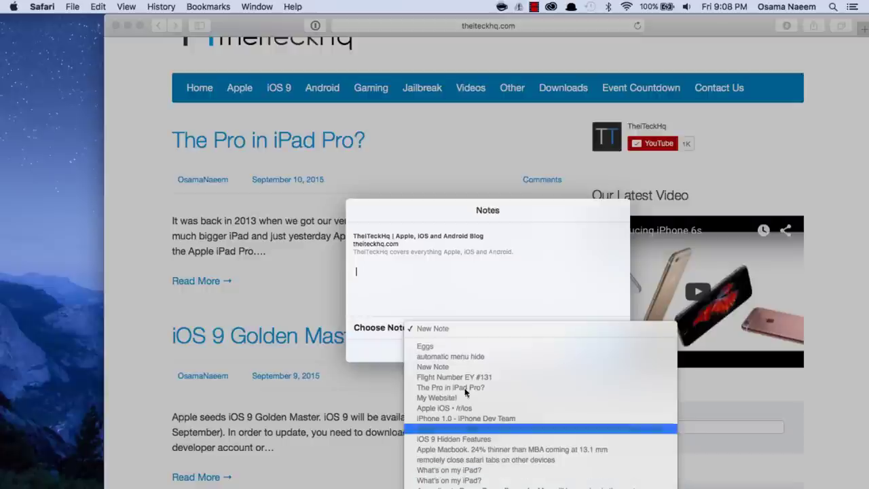
click(481, 311)
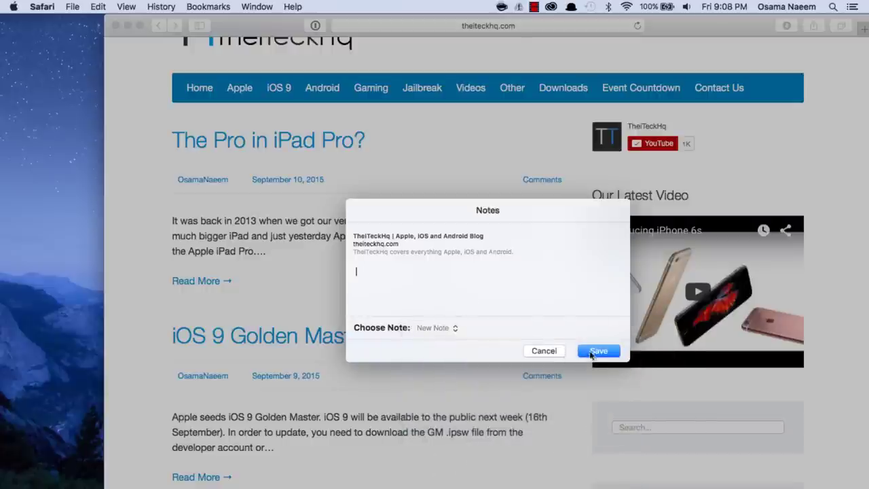
click(592, 352)
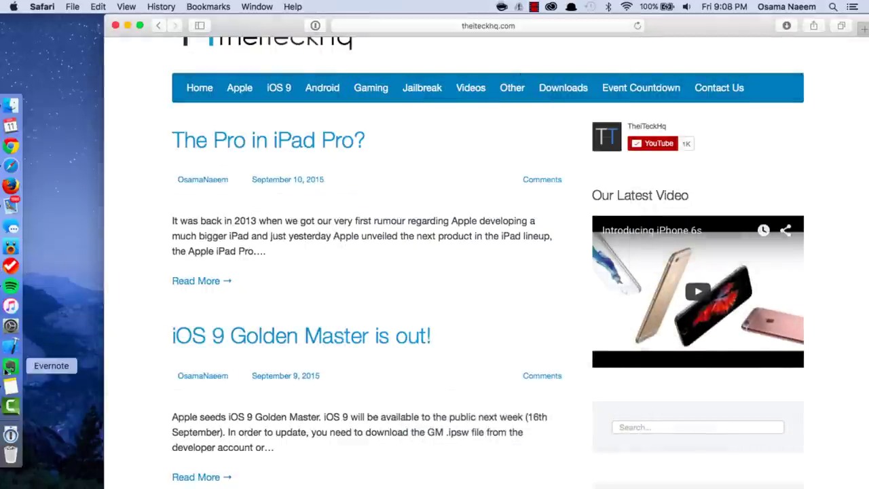
Step: Switch to Notes, leave the attachments browser and display the saved TheiTeckHq web link note
click(10, 390)
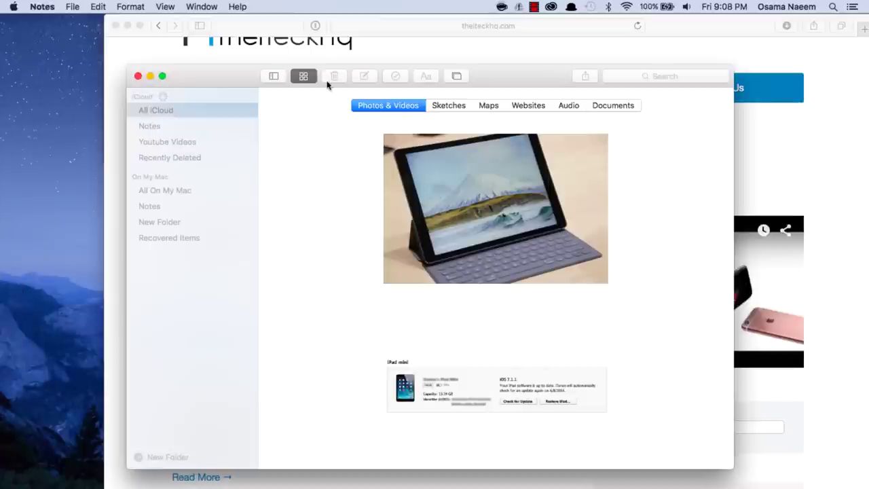
click(303, 75)
click(307, 103)
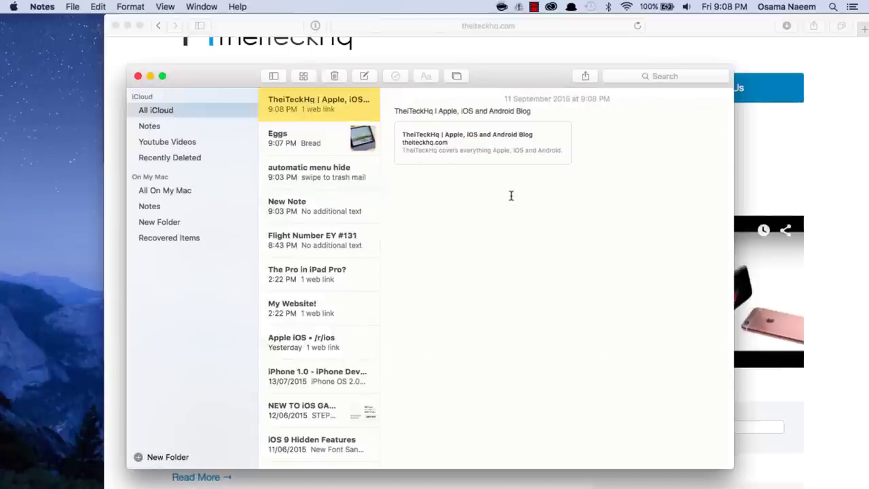
Step: View the saved websites and the photos and videos in the attachments browser, and return to the notes list
click(304, 76)
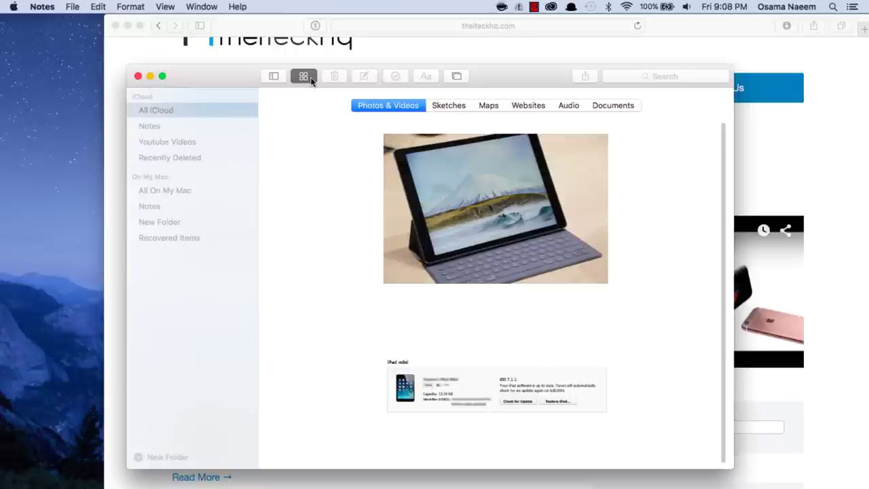
click(527, 106)
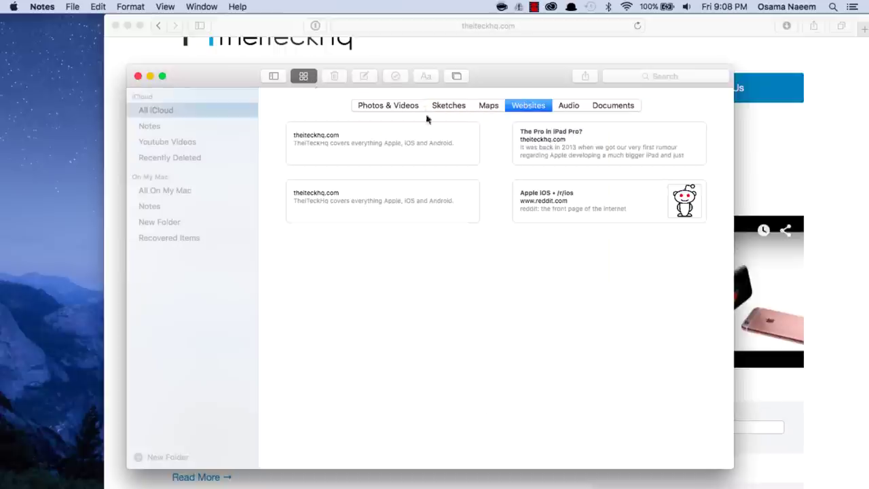
click(381, 106)
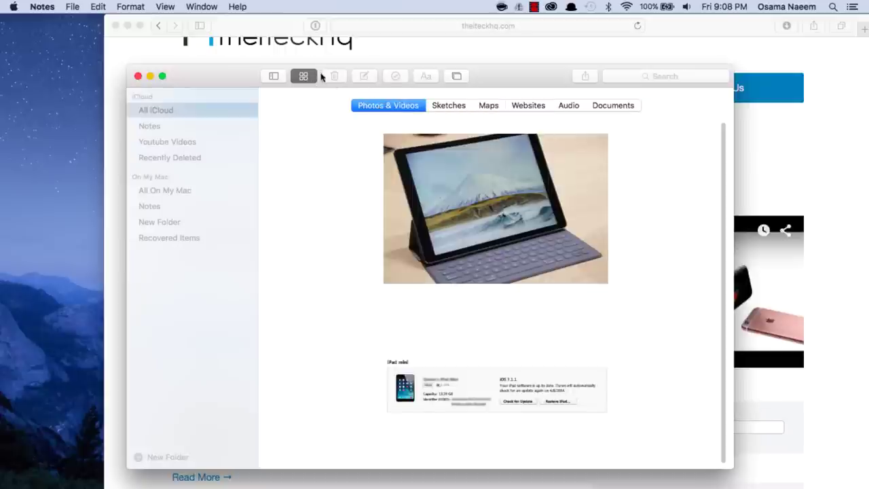
click(304, 76)
Step: Close the Notes window and hide the Safari window so only the desktop is left
key(super+w)
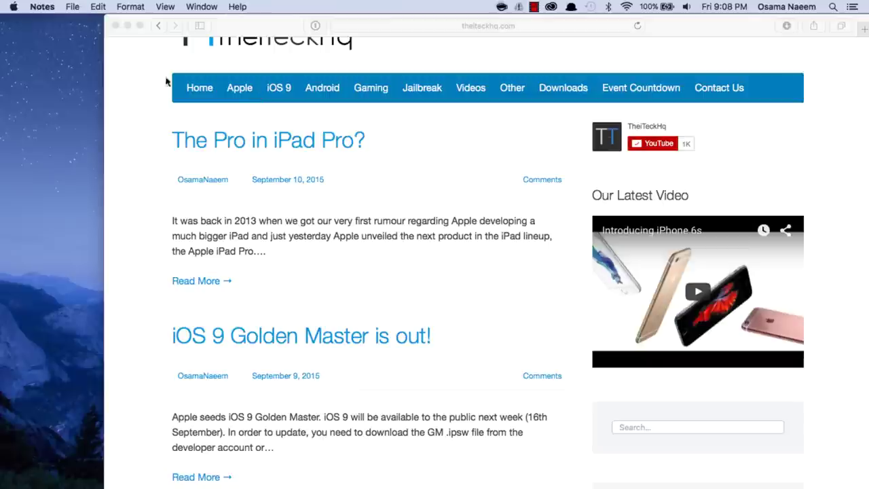
click(157, 80)
click(126, 26)
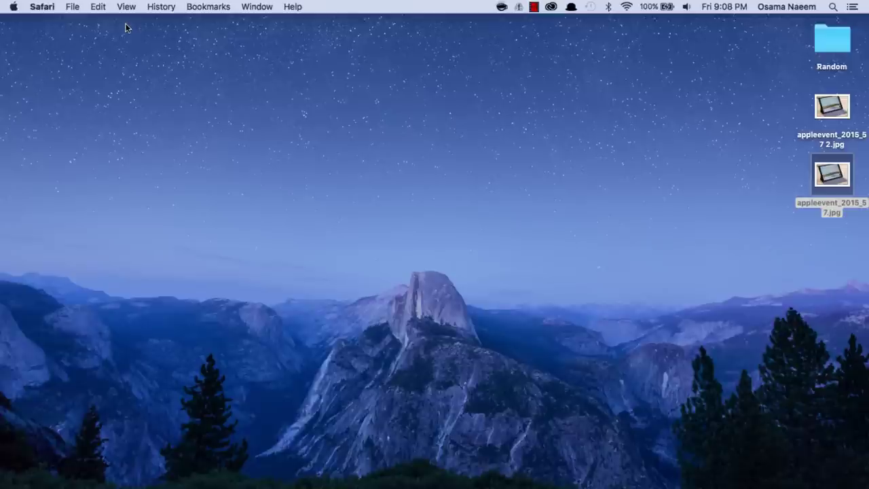
Step: Open Disk Utility through a Spotlight search for "disk", view the Macintosh HD storage overview and quit it
key(super+space)
text(disk)
key(Return)
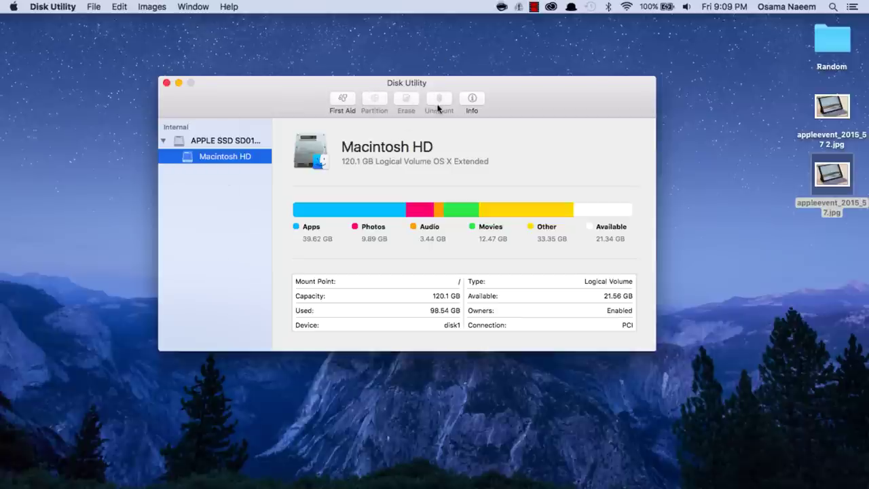
key(super+q)
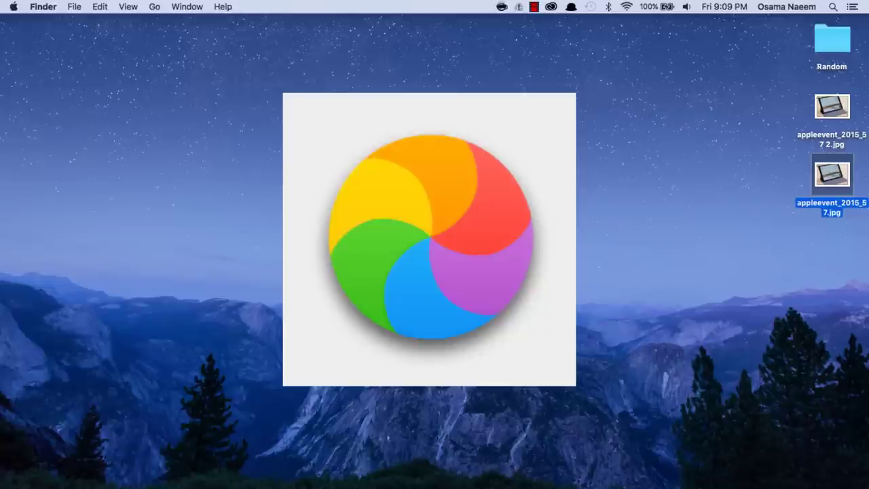
Step: Reopen the Notes window and select the note "Flight Number EY #131"
click(10, 385)
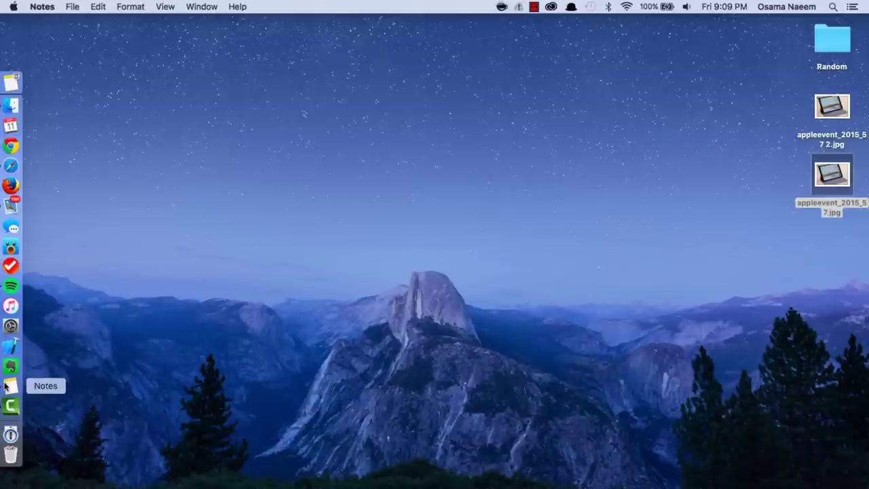
right_click(6, 385)
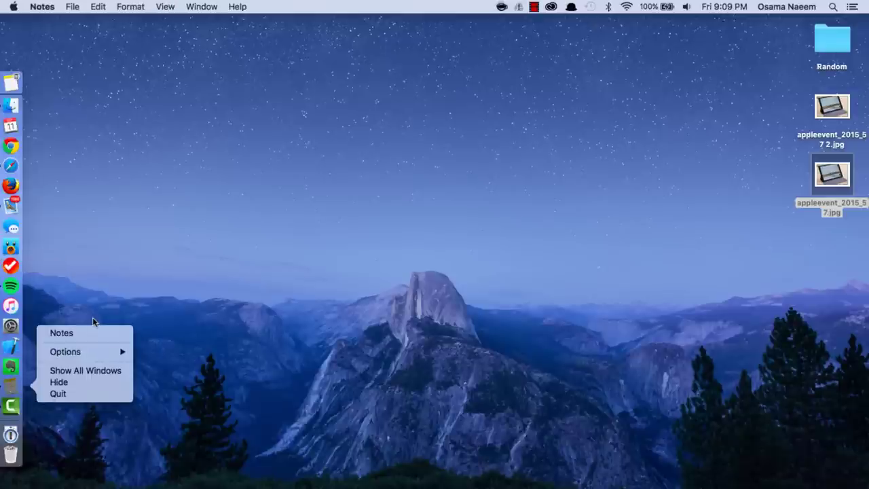
click(93, 332)
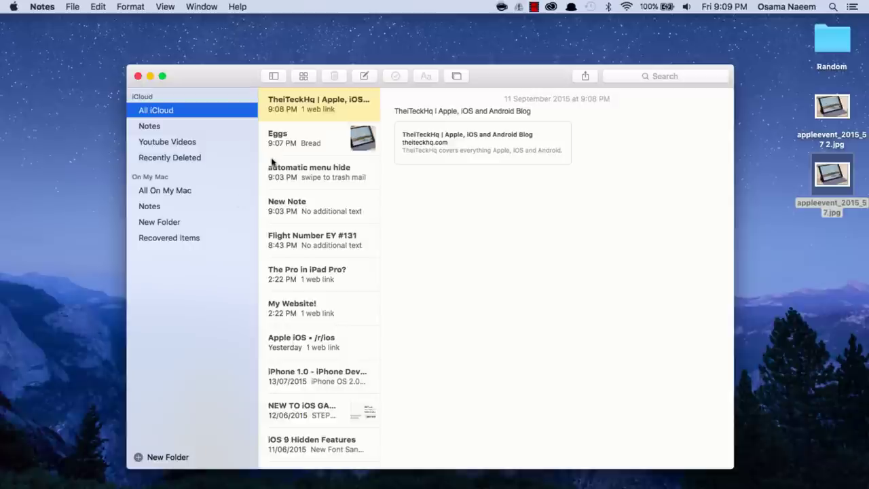
click(312, 205)
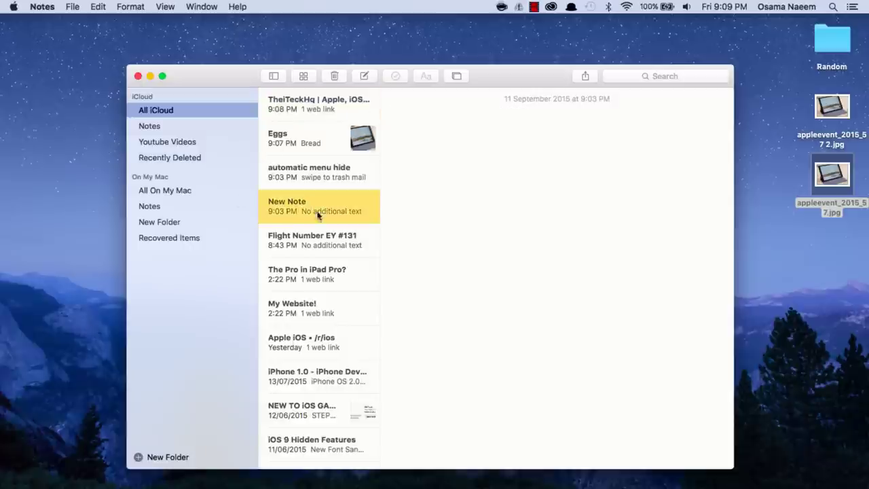
click(327, 253)
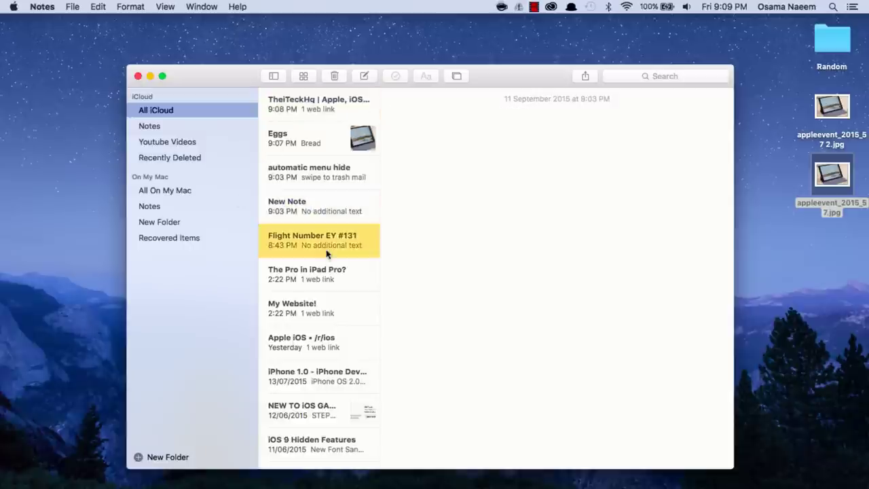
Step: Look up the flight EY #131 in the note, examine its route map and flight details, and dismiss the preview
click(462, 113)
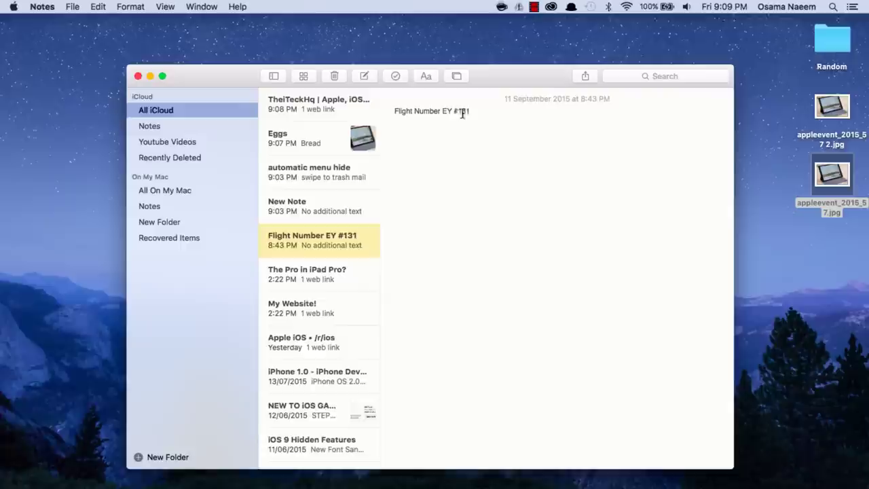
click(475, 111)
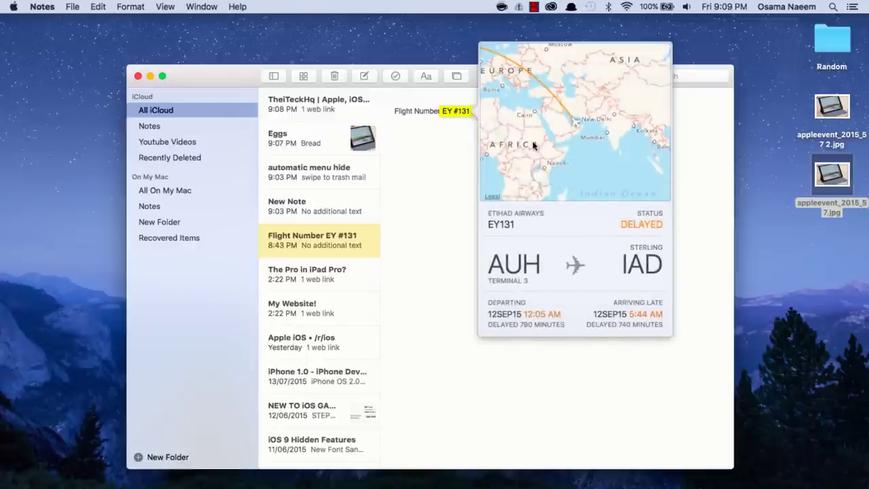
scroll(532, 144, down, 5)
scroll(533, 145, up, 6)
scroll(533, 144, left, 3)
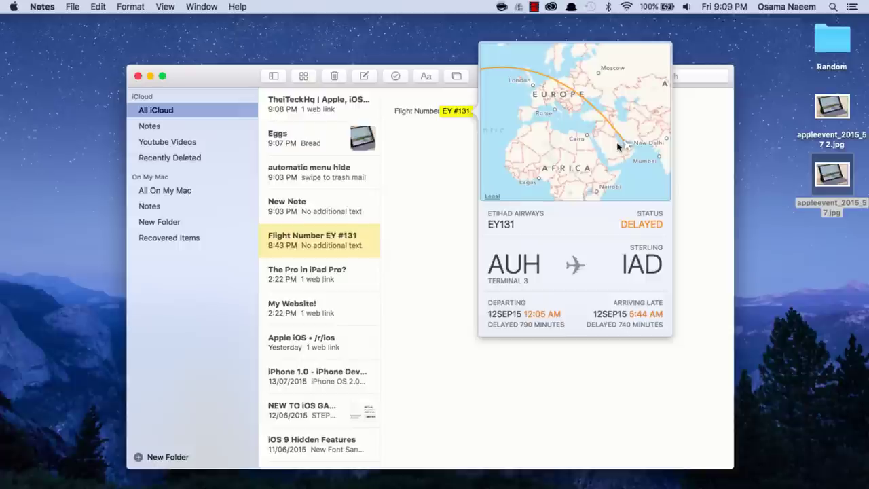
click(448, 192)
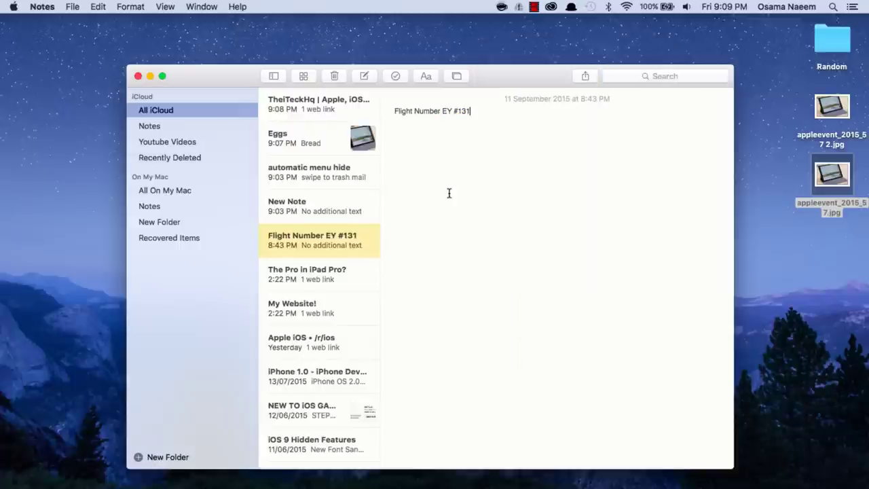
Step: Append "w" to the flight number text, close the Notes window and quit Notes
text(w)
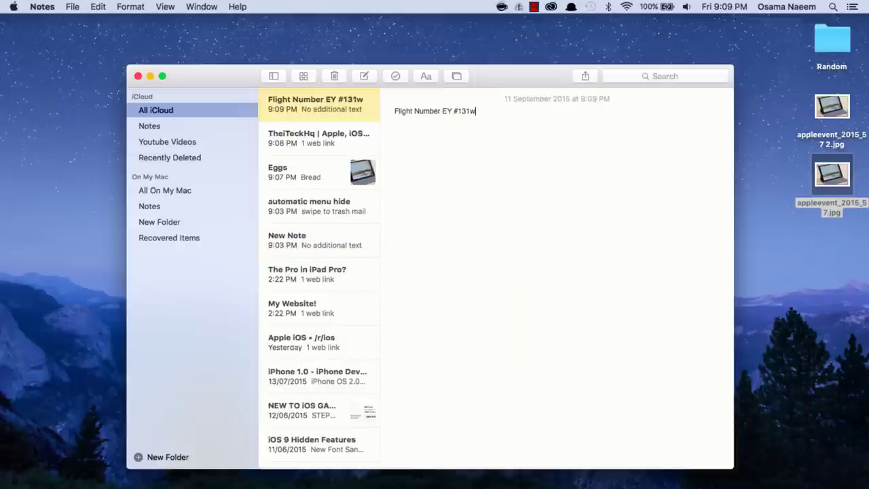
click(137, 75)
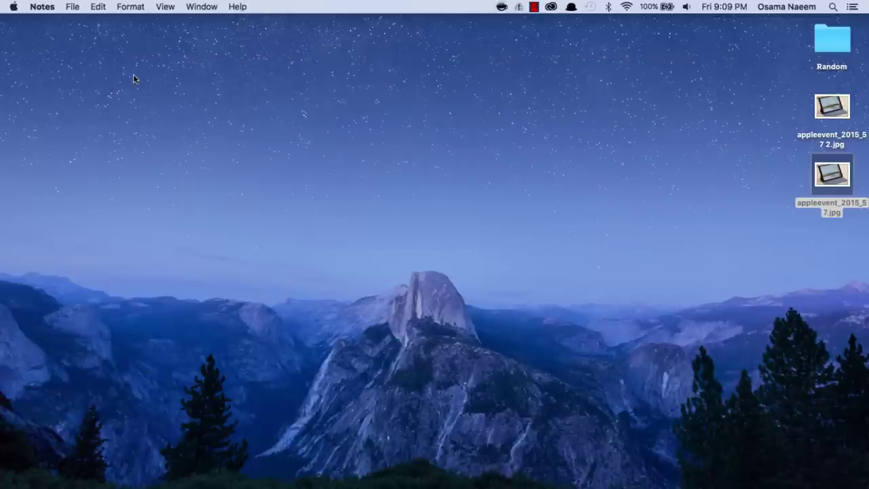
key(super+q)
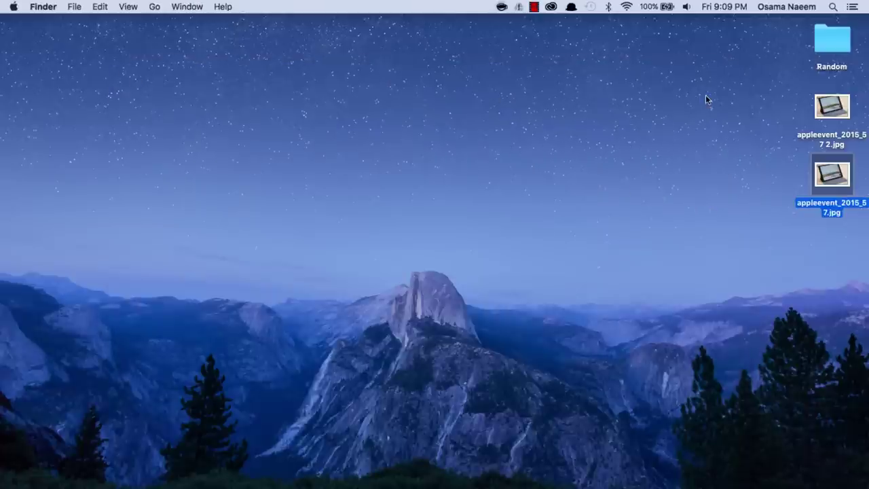
Step: Show and dismiss the Quick Look preview of appleevent_2015_57.jpg on the desktop several times
key(space)
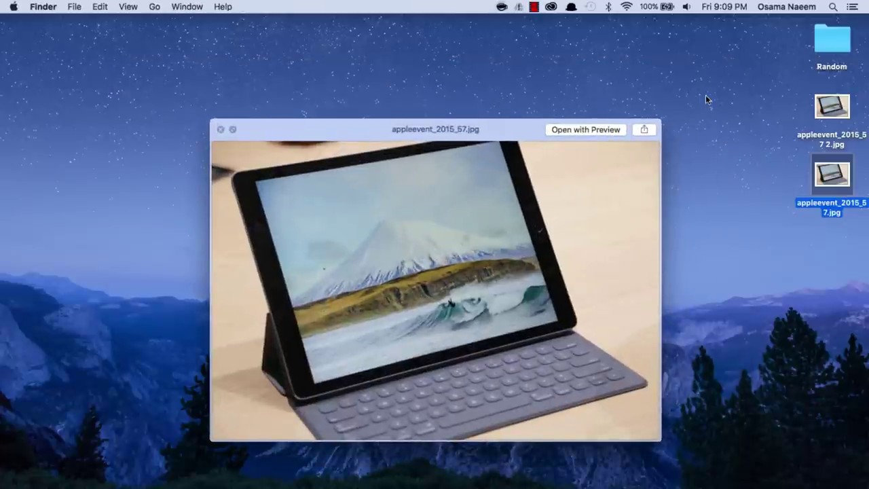
key(space)
key(space)
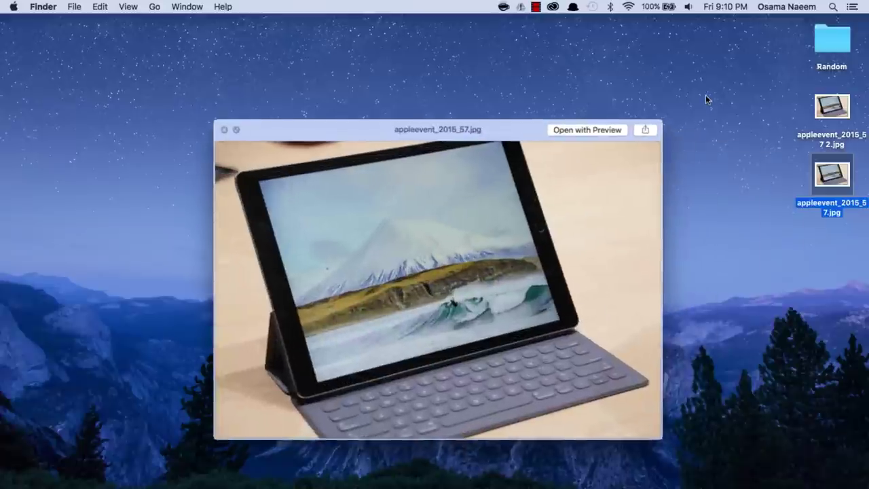
key(space)
key(space)
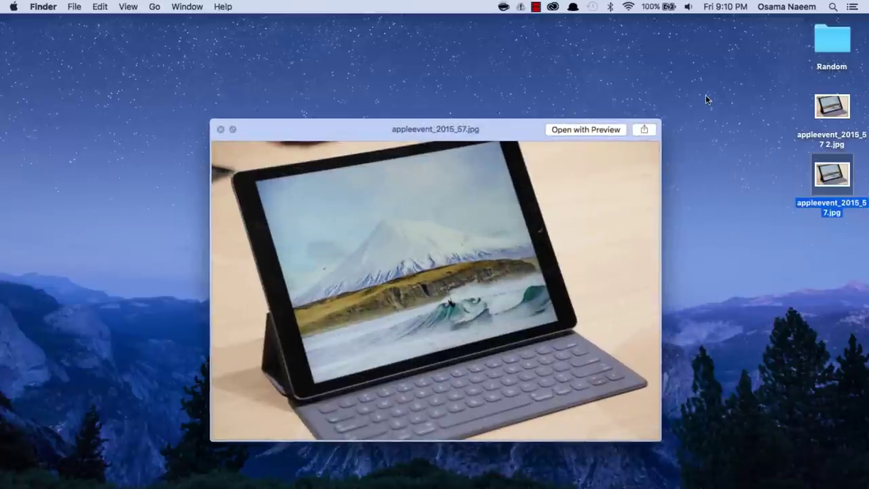
key(space)
key(space)
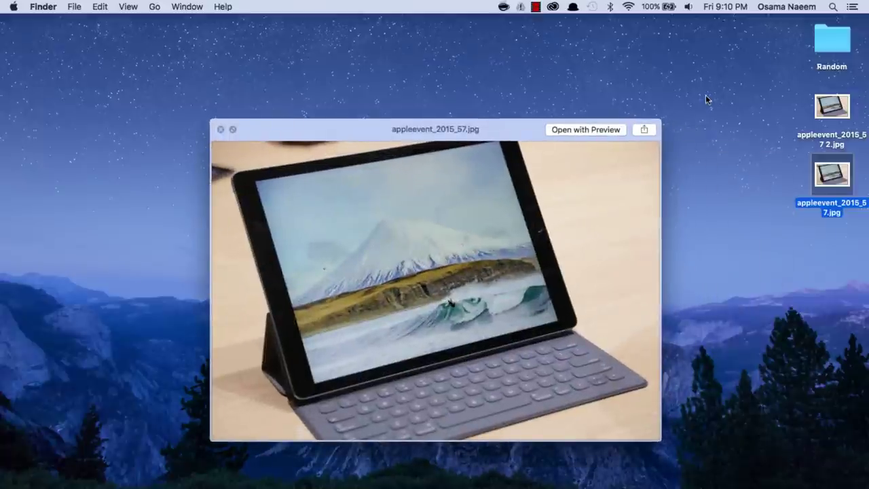
Step: Switch to Notes and enlarge its window to fill the screen
key(super+Tab)
double_click(185, 81)
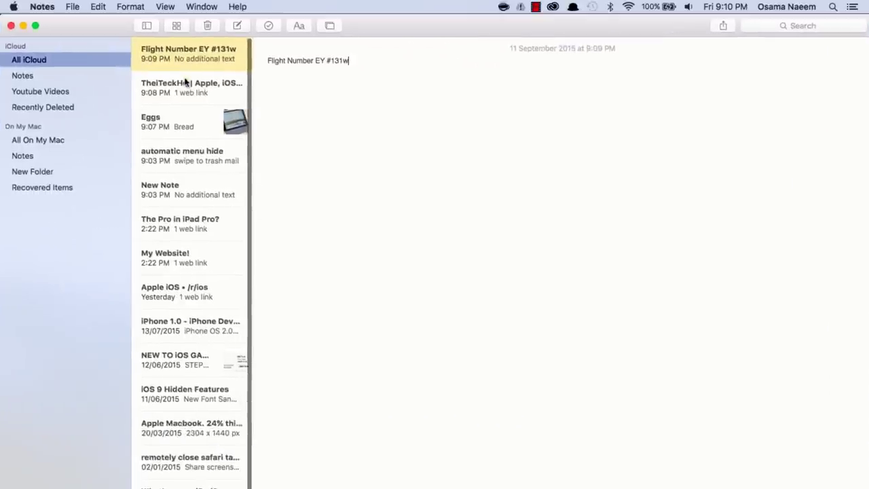
Step: Restore the Notes window from full-screen size to its smaller size
double_click(113, 27)
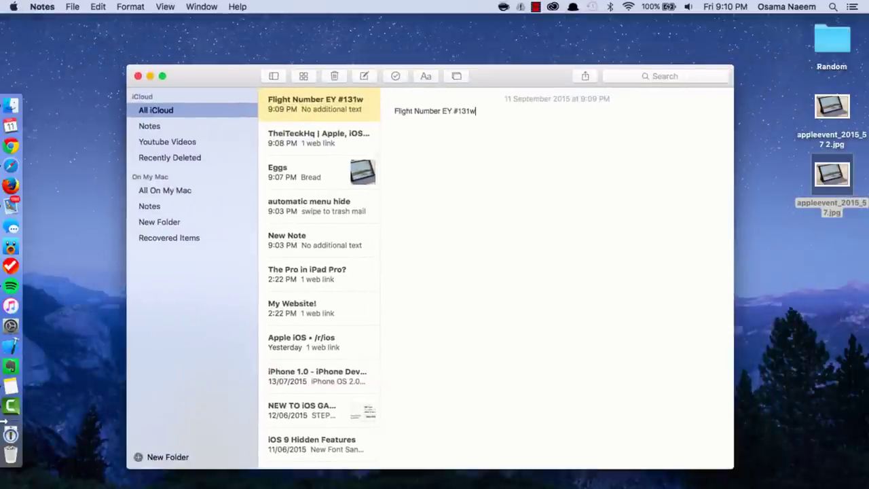
Step: Set the window title bar action in the Dock preferences to minimize, and use it to minimize the Notes window
right_click(7, 420)
click(62, 424)
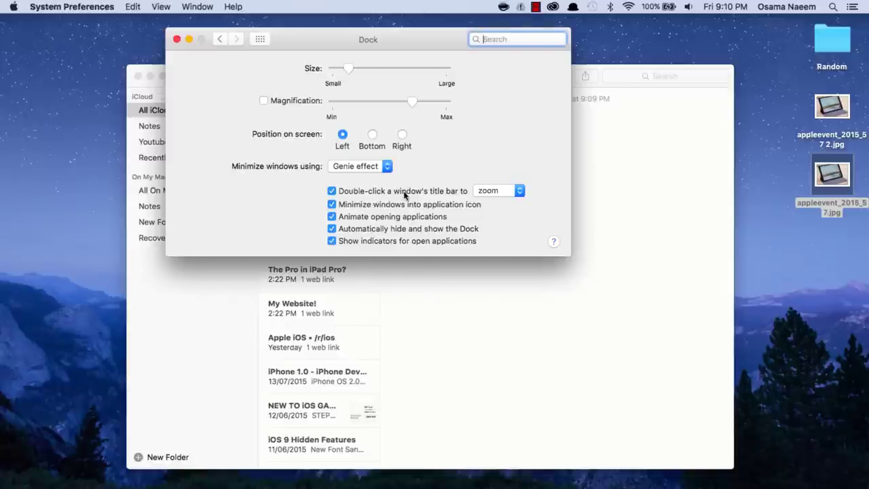
click(489, 191)
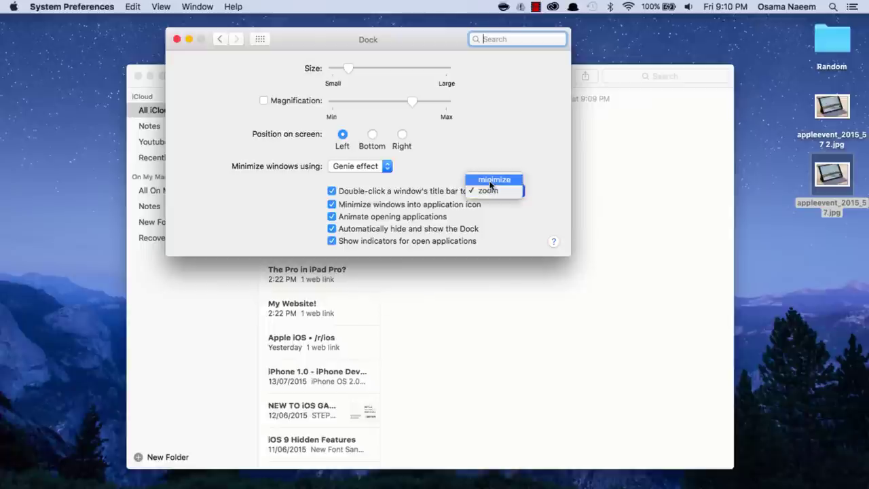
click(493, 180)
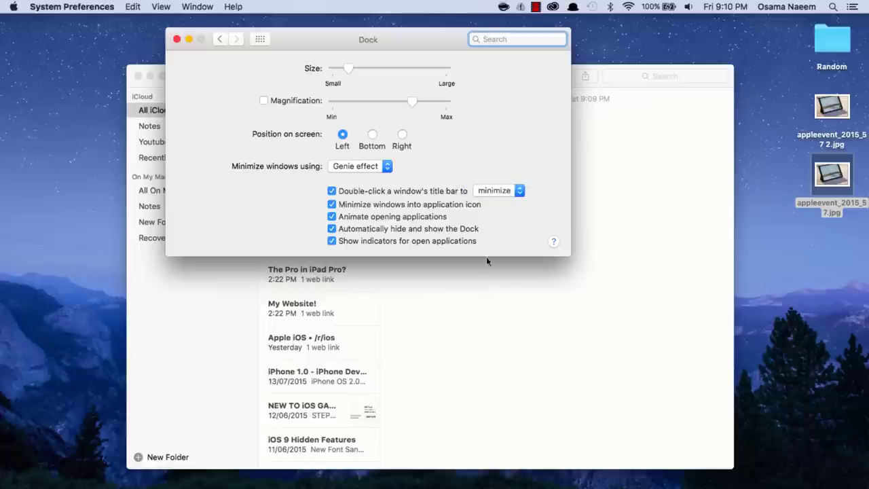
click(177, 39)
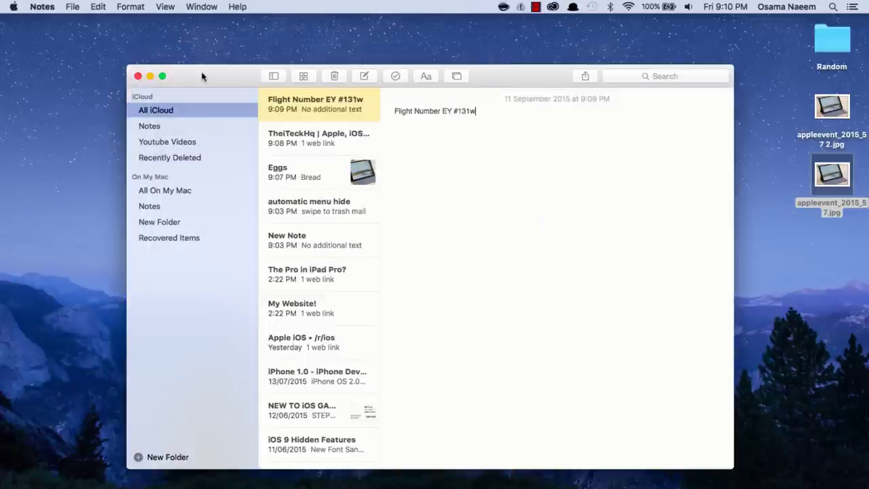
double_click(202, 75)
Step: Switch to Finder, move its window higher on the desktop and show the iCloud Drive folder
mouse_move(10, 326)
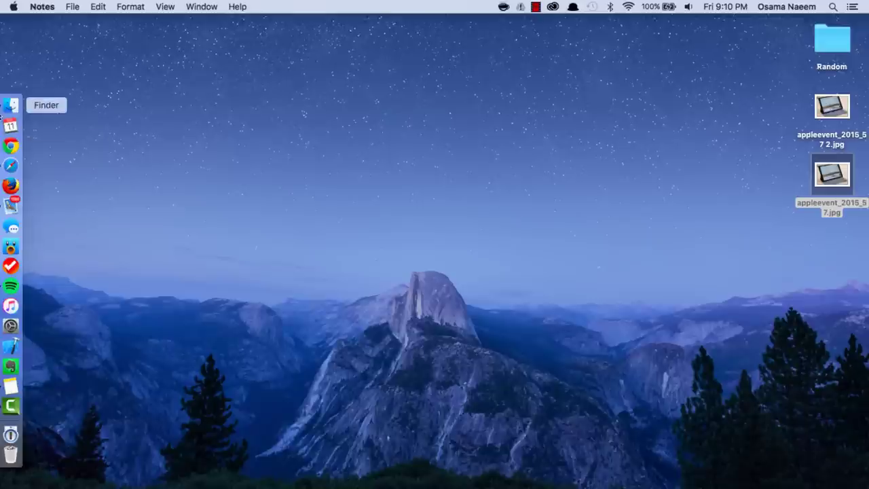
click(10, 105)
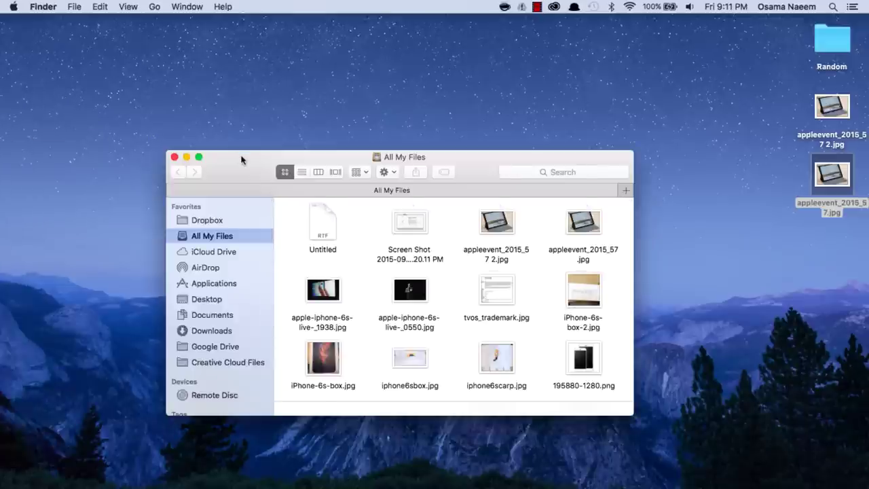
drag(241, 159, 241, 96)
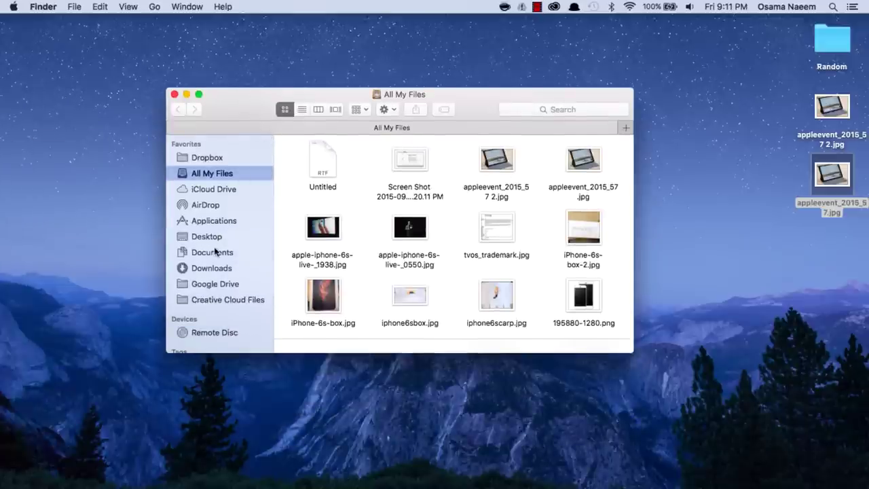
click(223, 190)
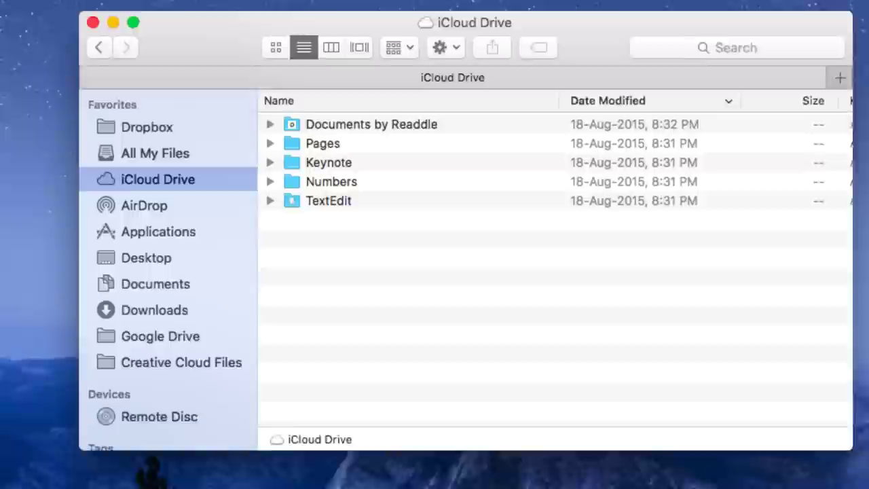
drag(862, 319, 639, 312)
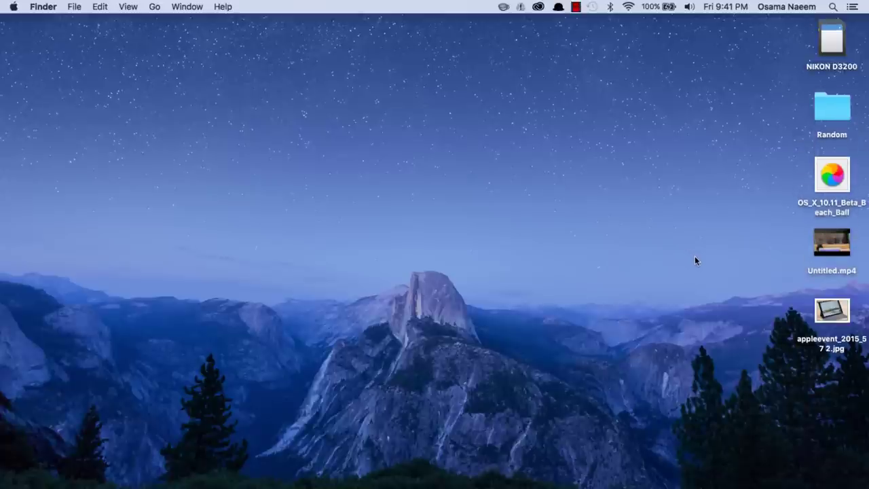
Step: Start renaming the OS_X_10.11_Beta_Beach_Ball file on the desktop and exit without entering a new name
click(819, 166)
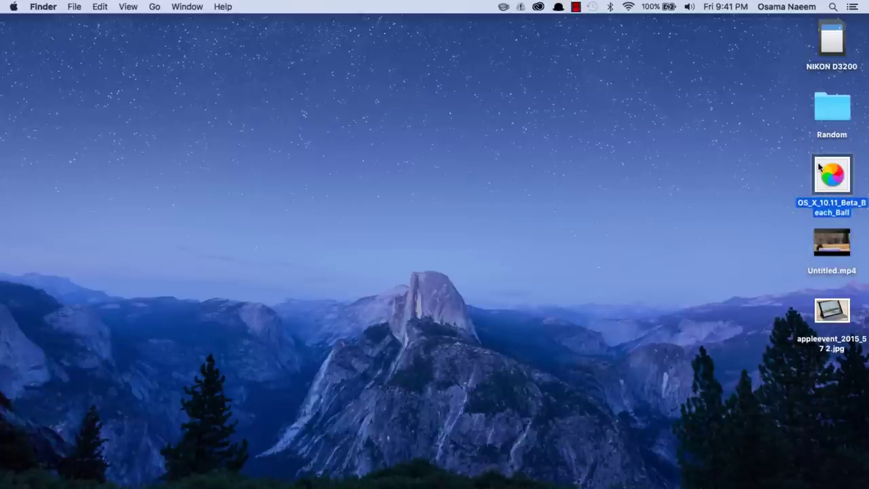
right_click(819, 166)
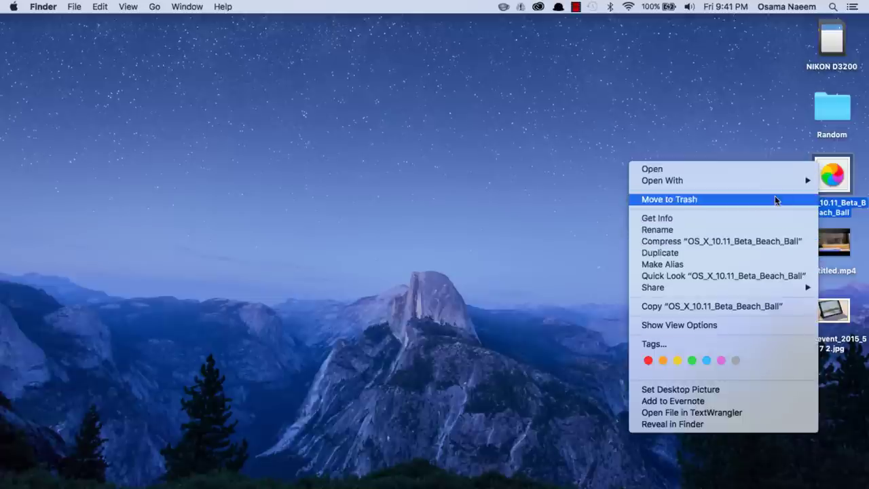
click(765, 231)
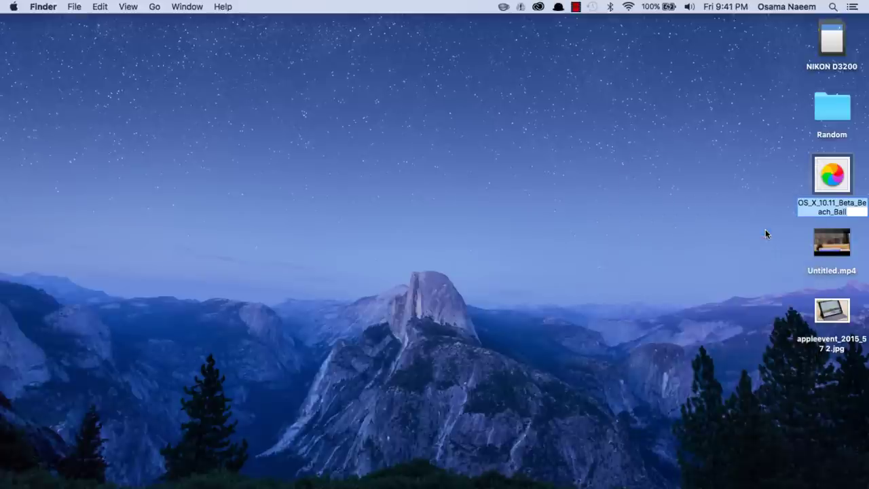
click(765, 231)
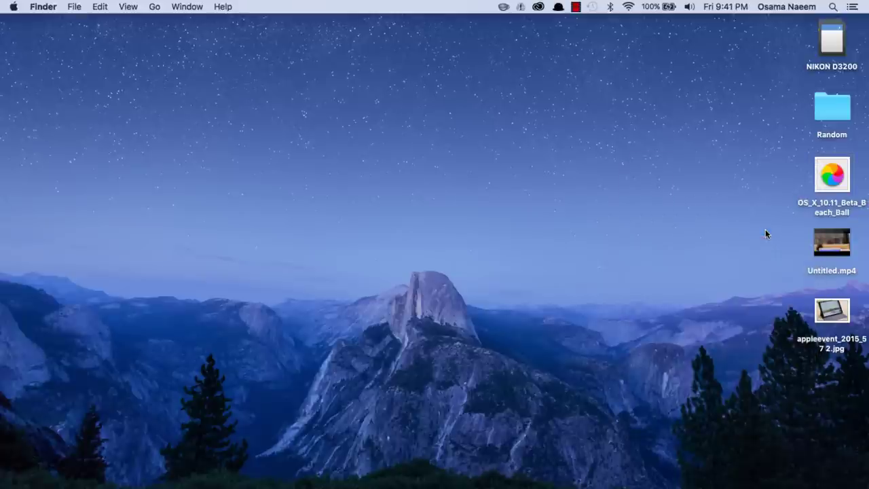
Step: Show the Today view of Notification Center
scroll(765, 233, left, 5)
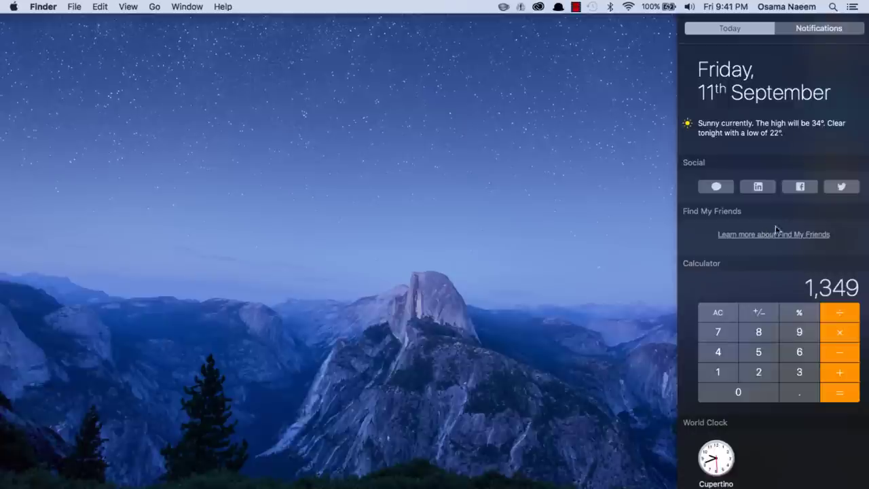